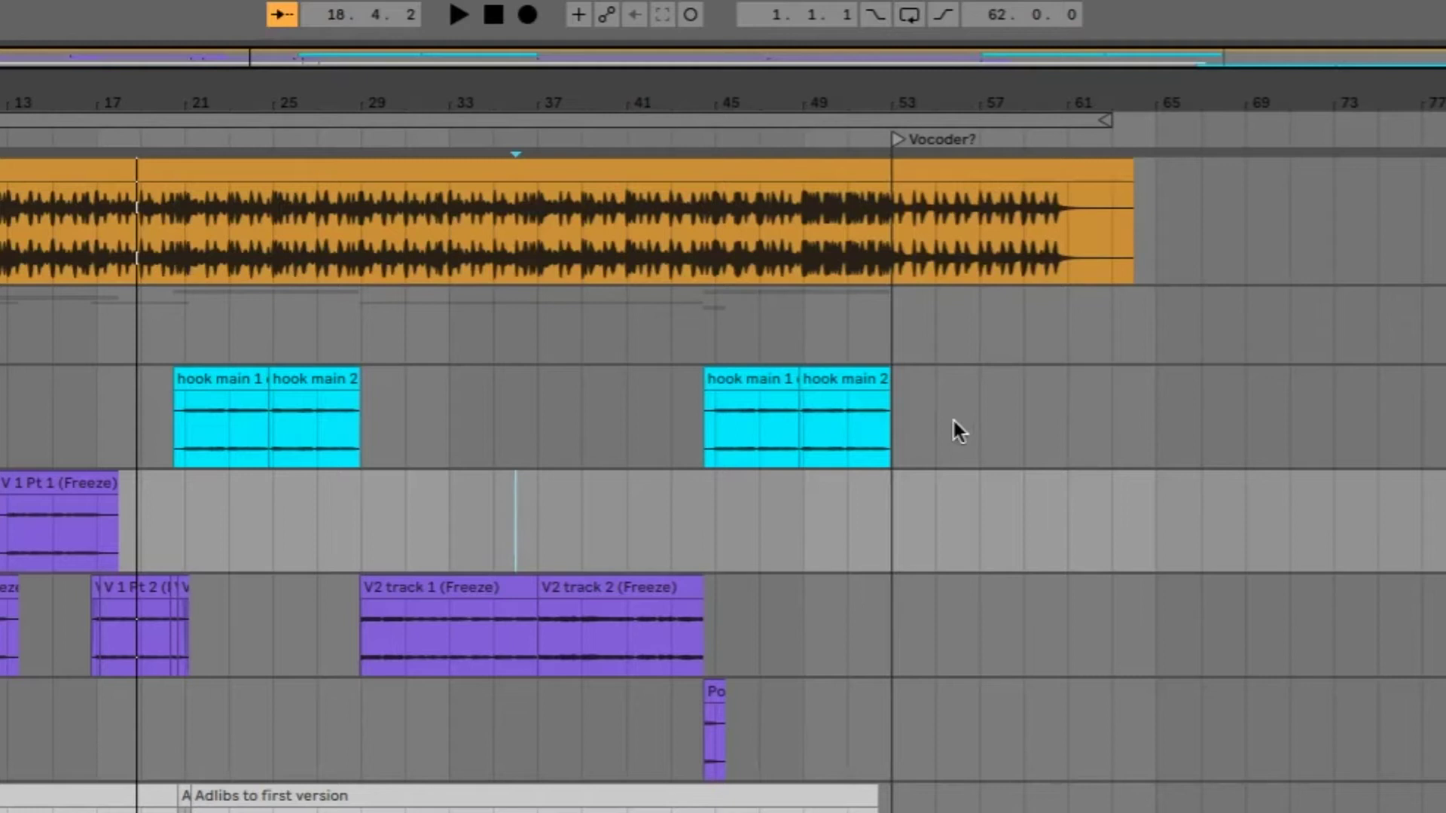
Step: Select the Hook track from bar 43 to about bar 57, covering the second hook copy
left_click_drag(673, 415, 979, 399)
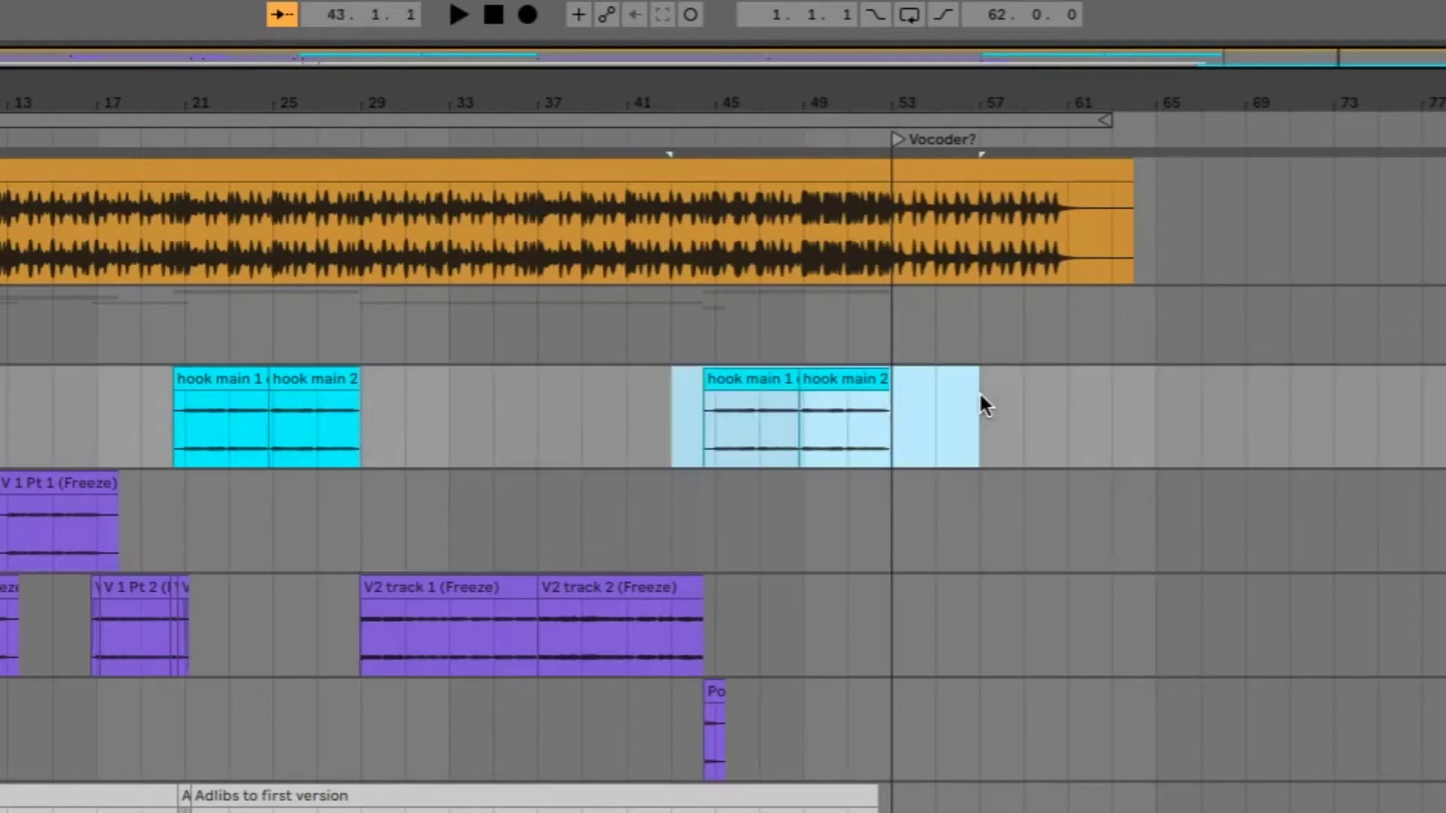
Step: Cut out the second hook copy, then zoom in around an insert point at bar 25
key("ctrl+x")
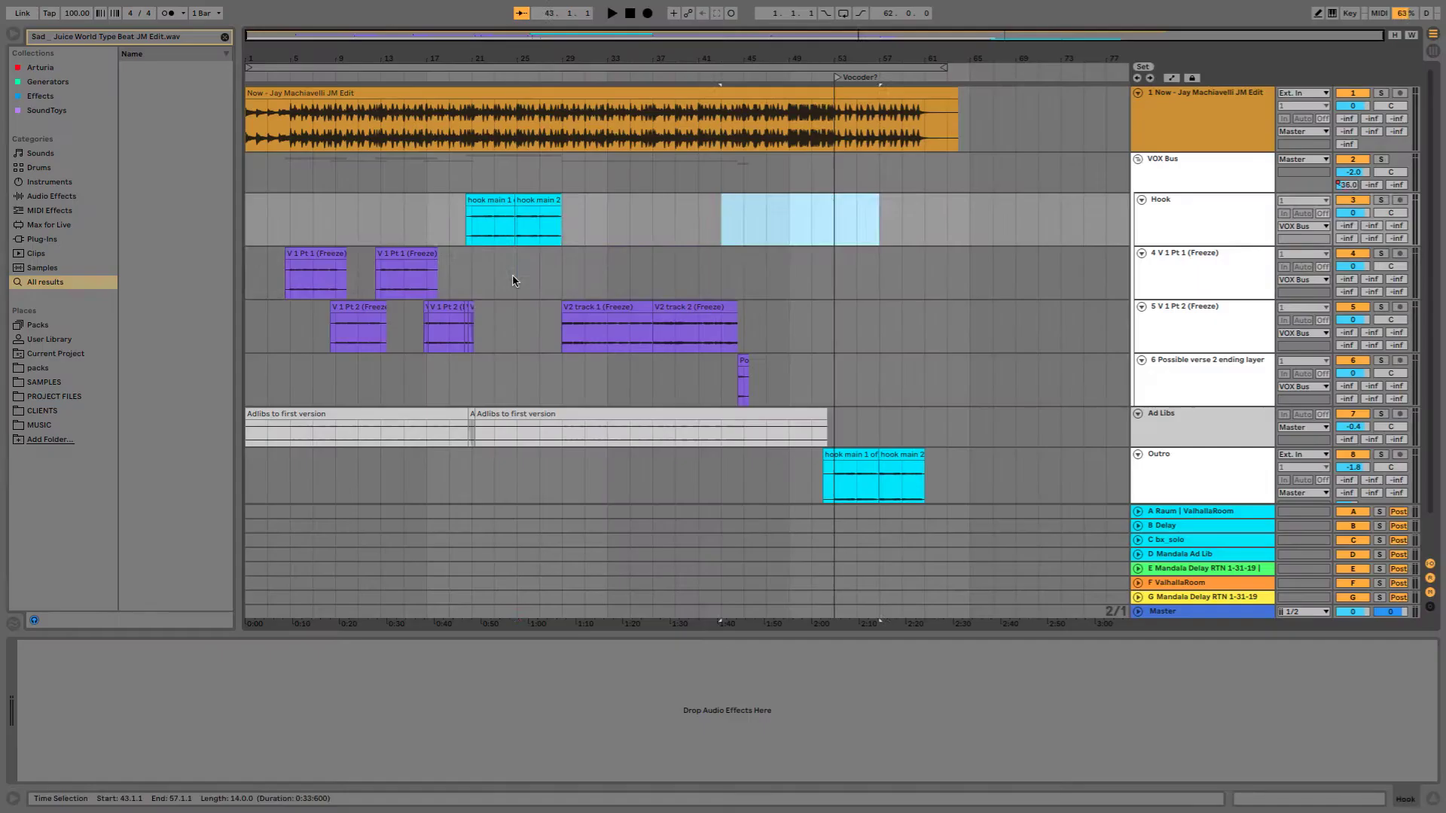
left_click(515, 280)
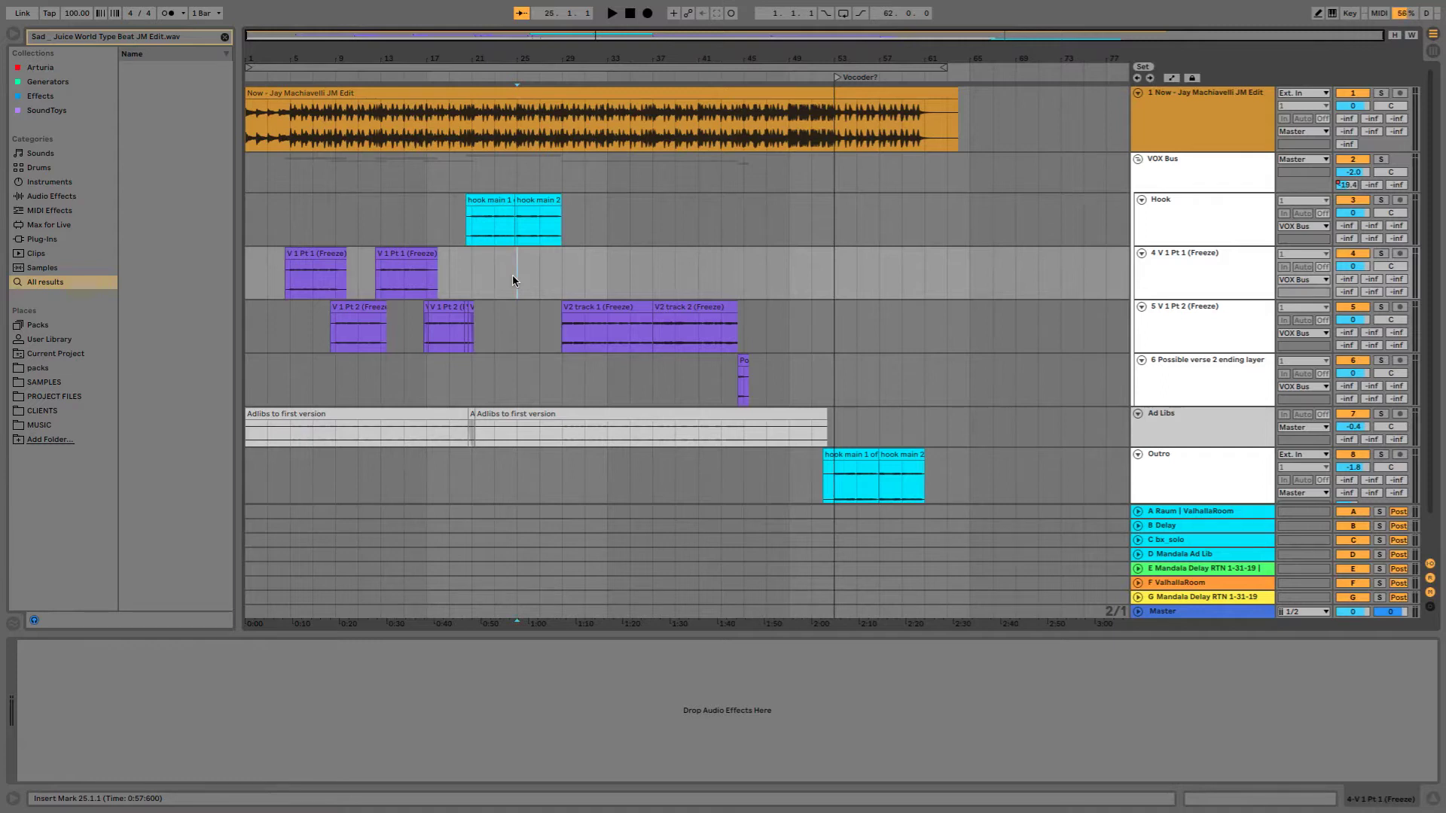
key("plus")
key("plus")
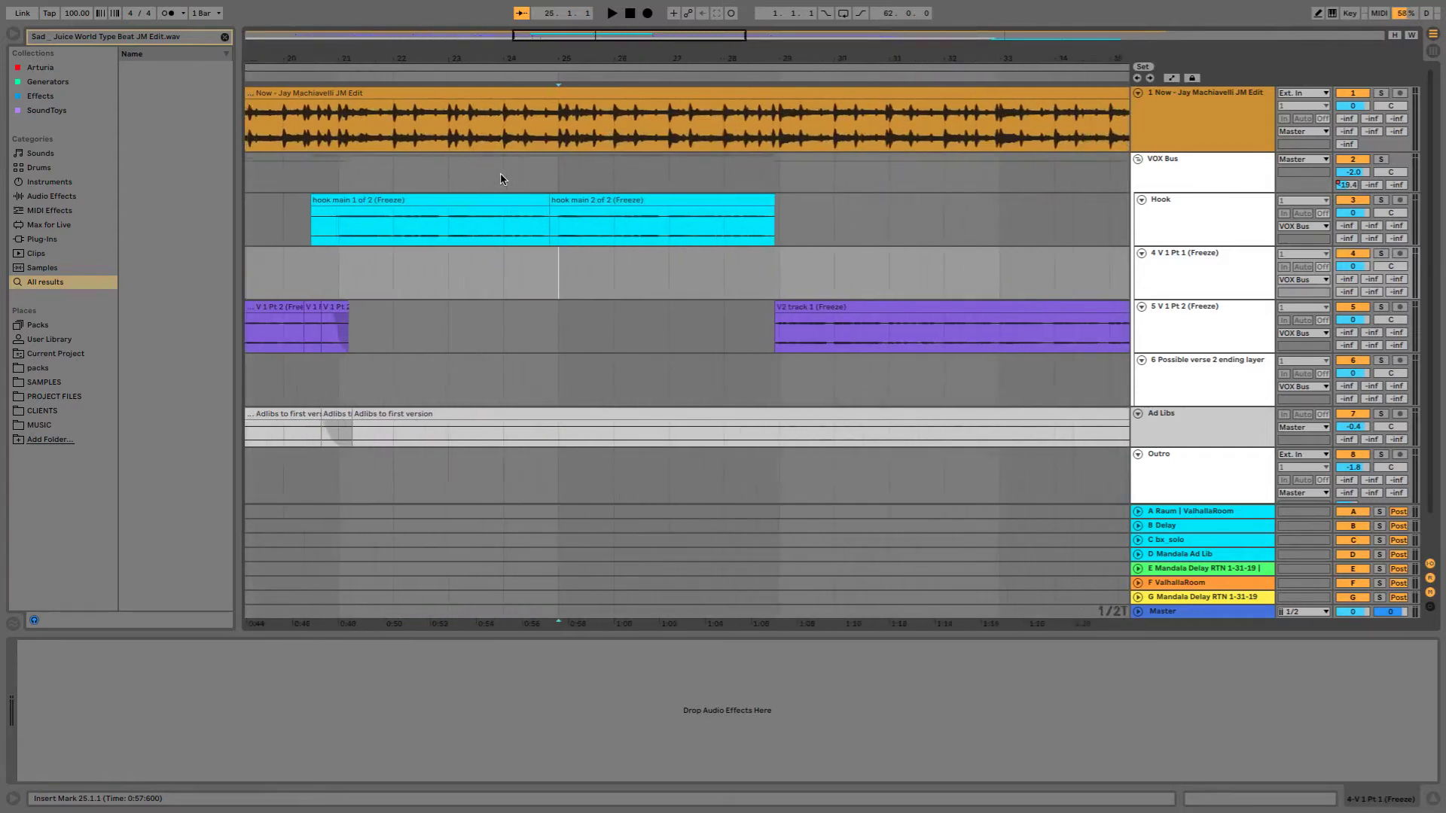
scroll(504, 179, "up", 4)
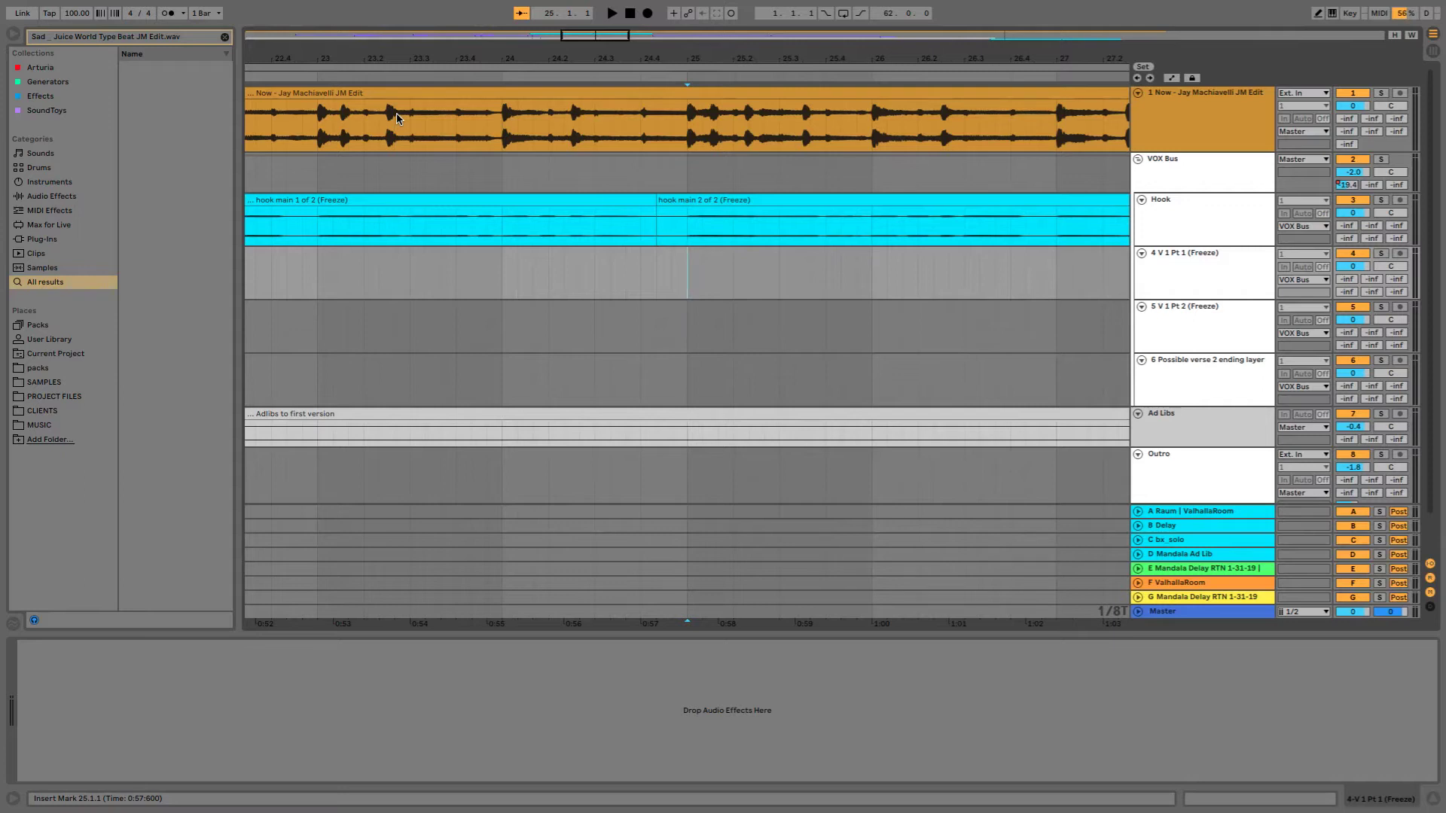
key("w")
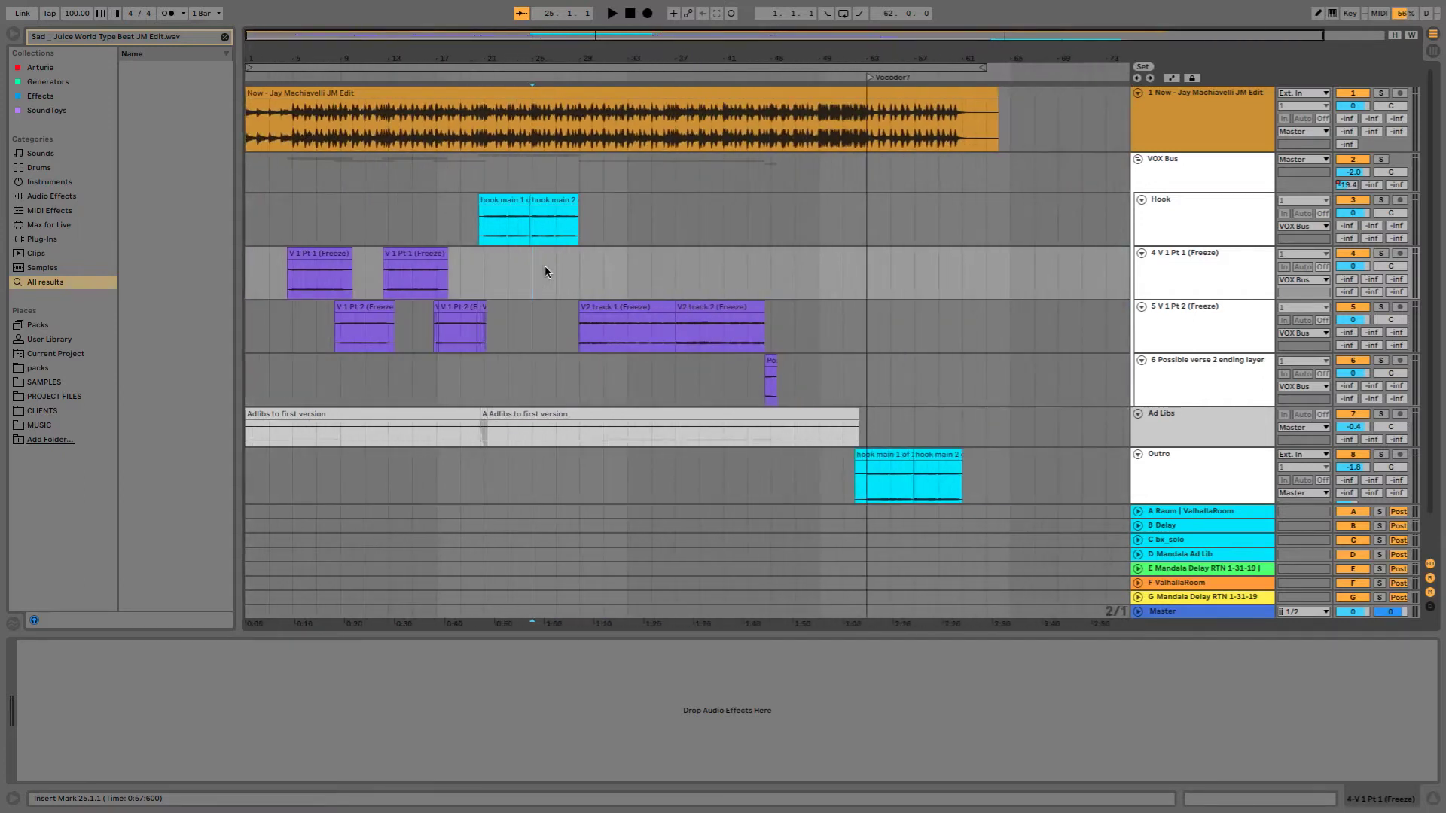
scroll(489, 266, "right", 1)
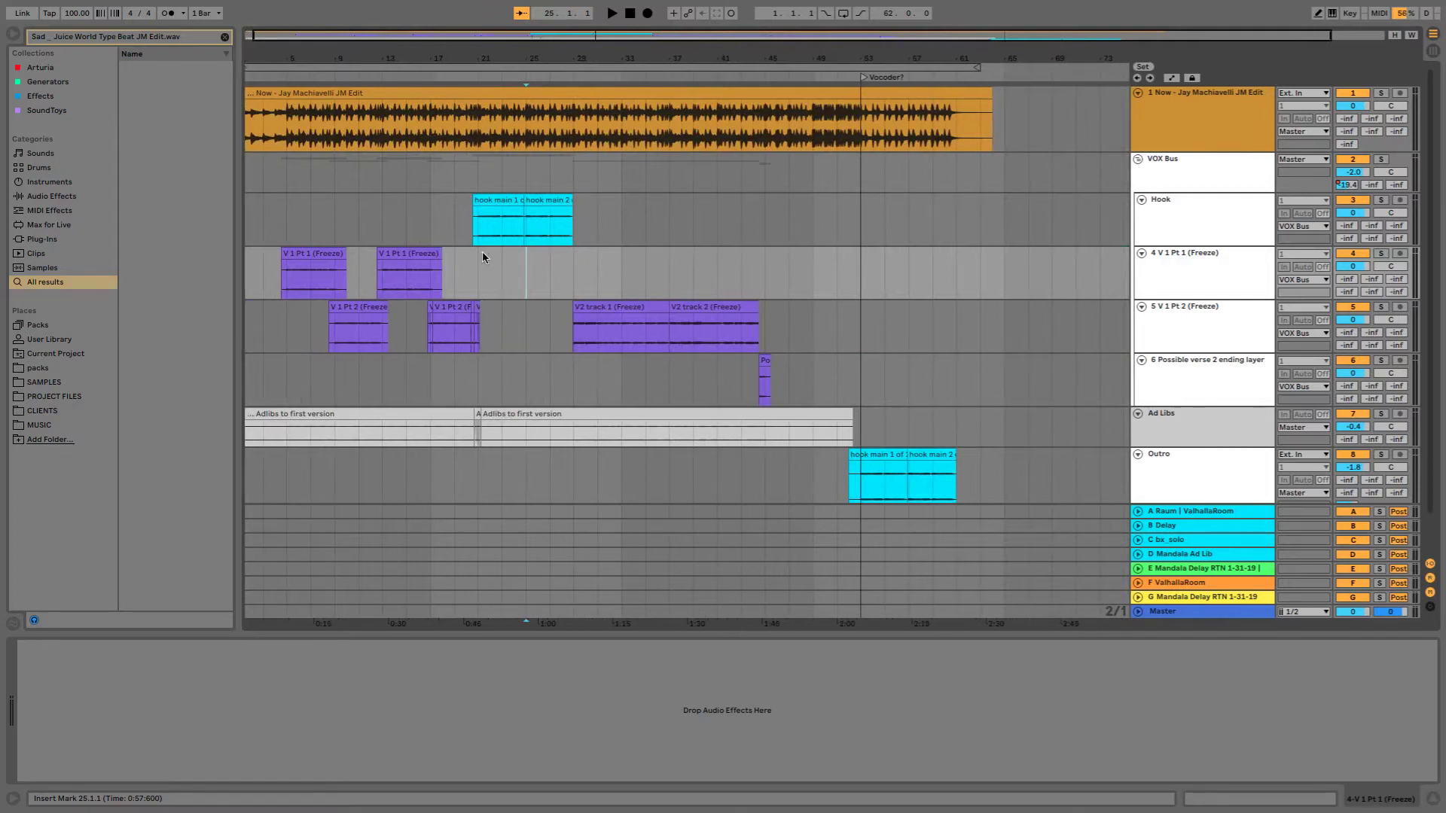
scroll(475, 220, "up", 5)
left_click(328, 221)
scroll(329, 221, "down", 3)
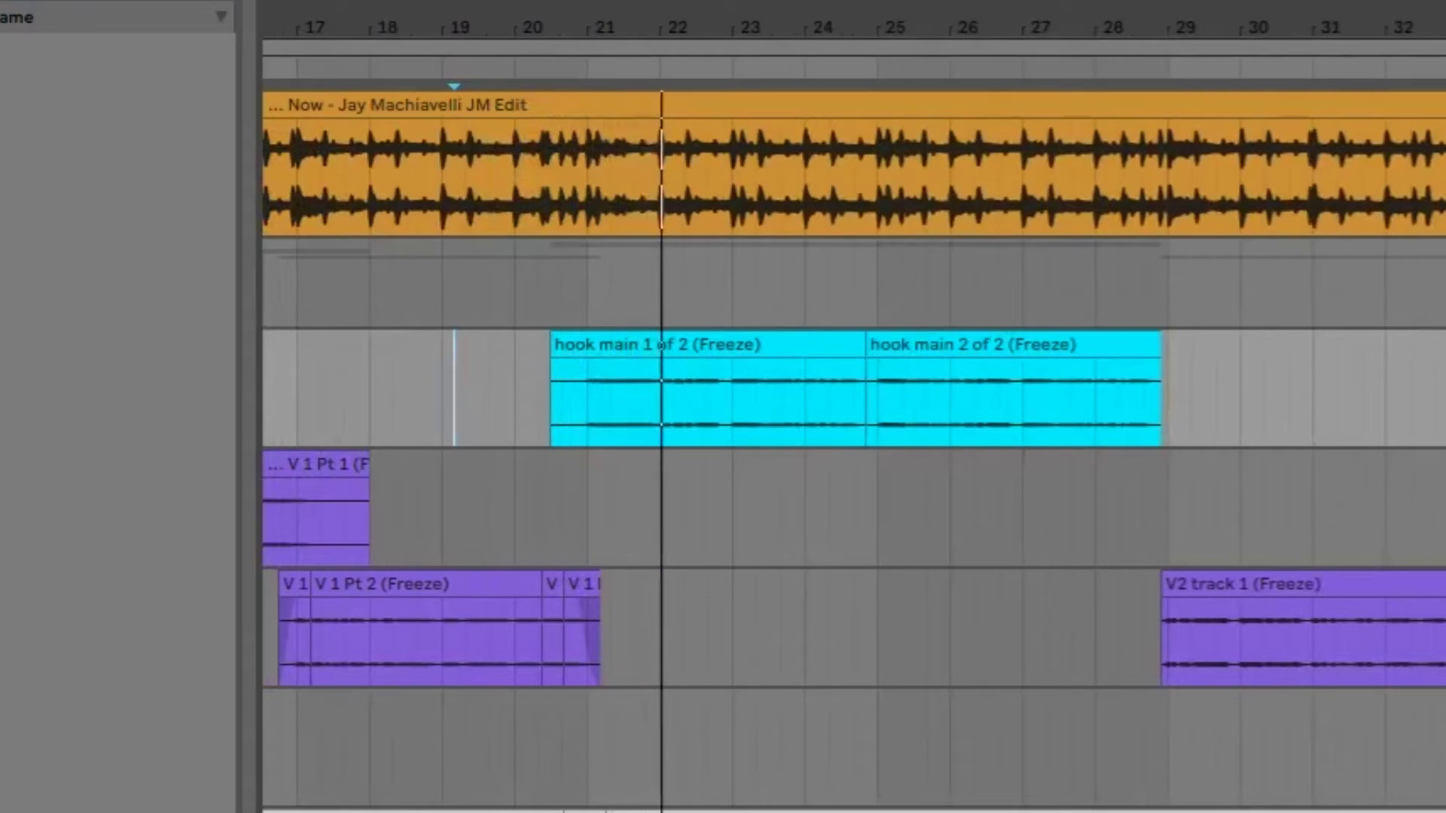
key("space")
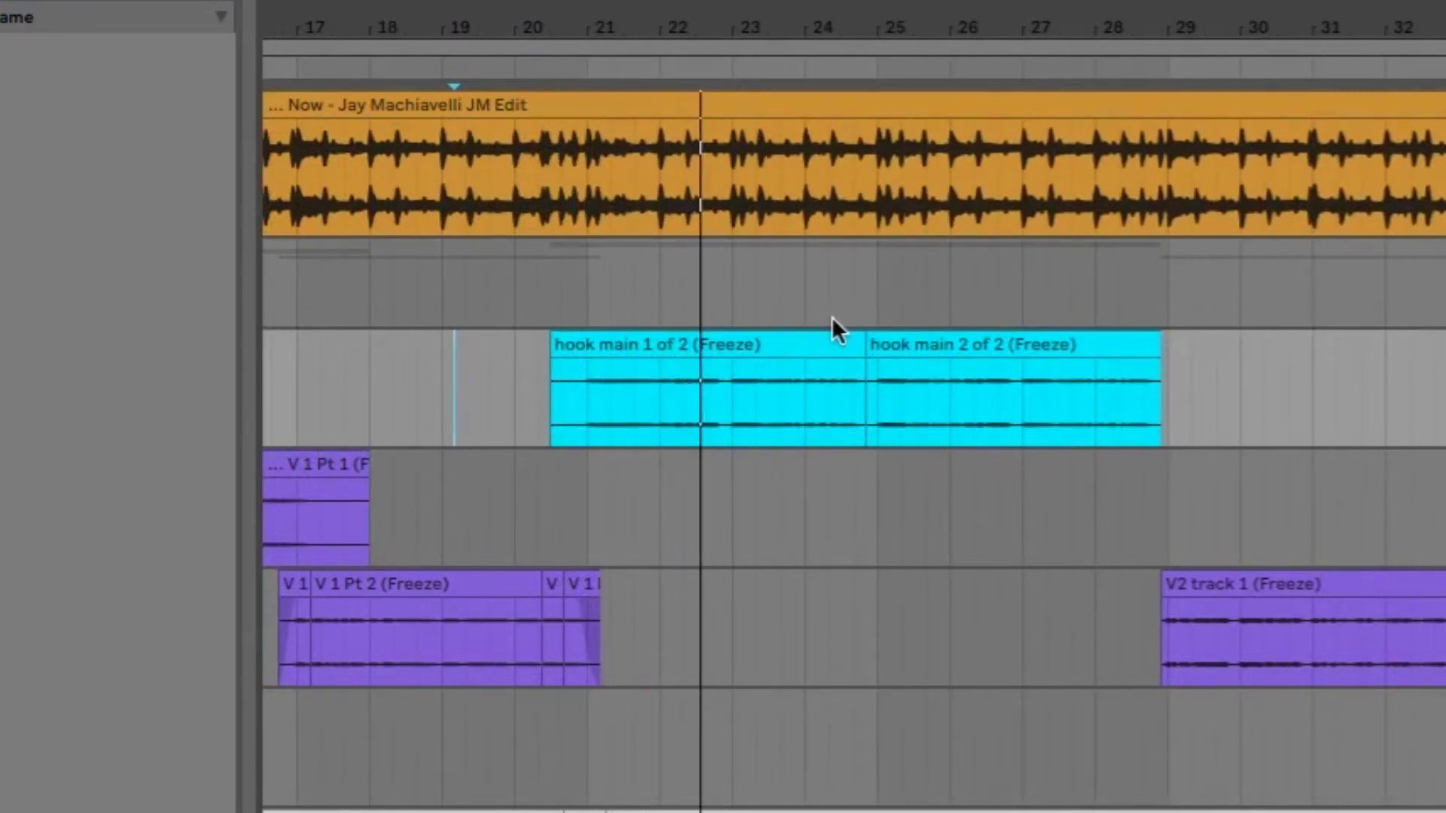
scroll(549, 296, "up", 5)
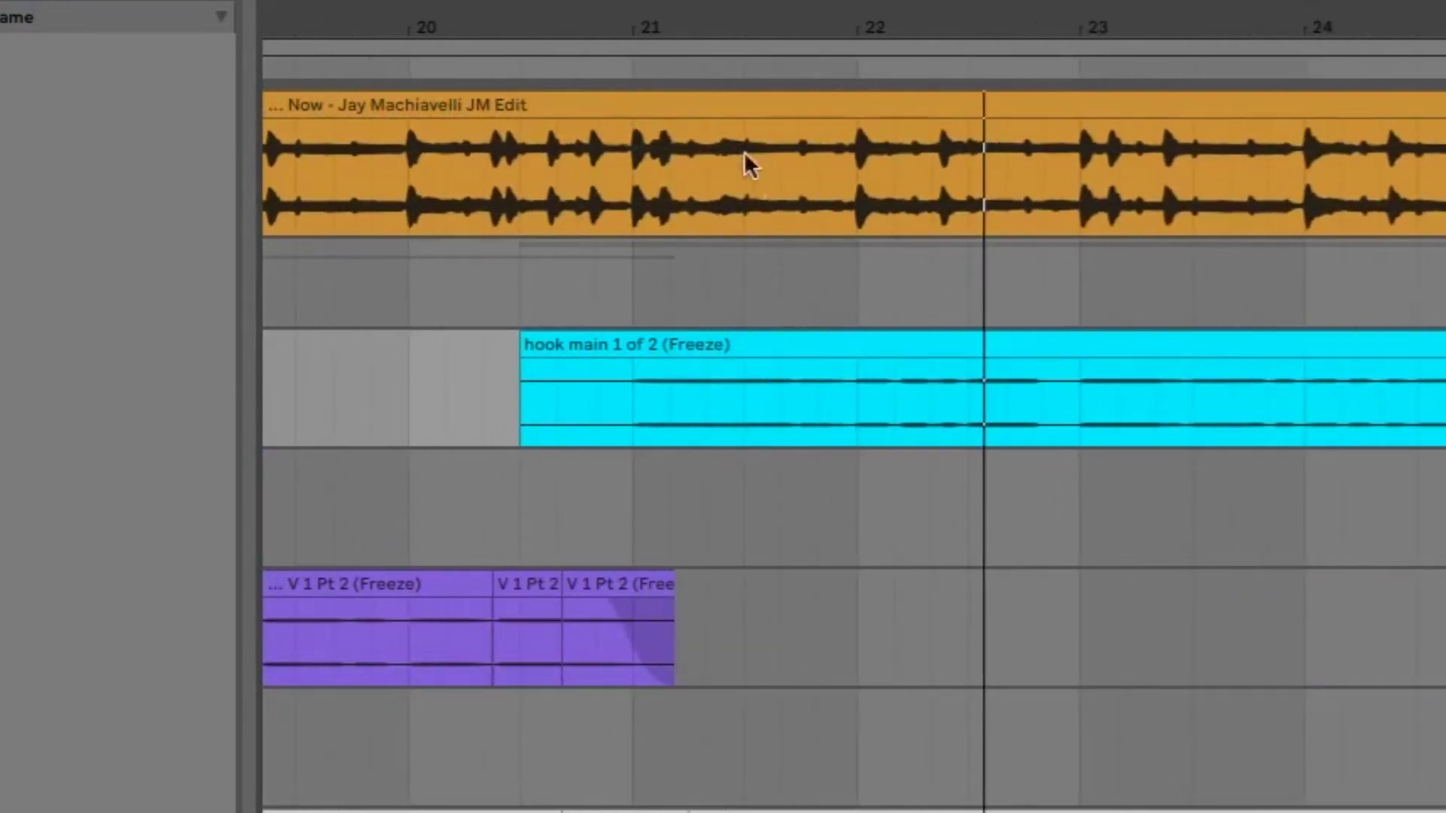
scroll(770, 310, "down", 8)
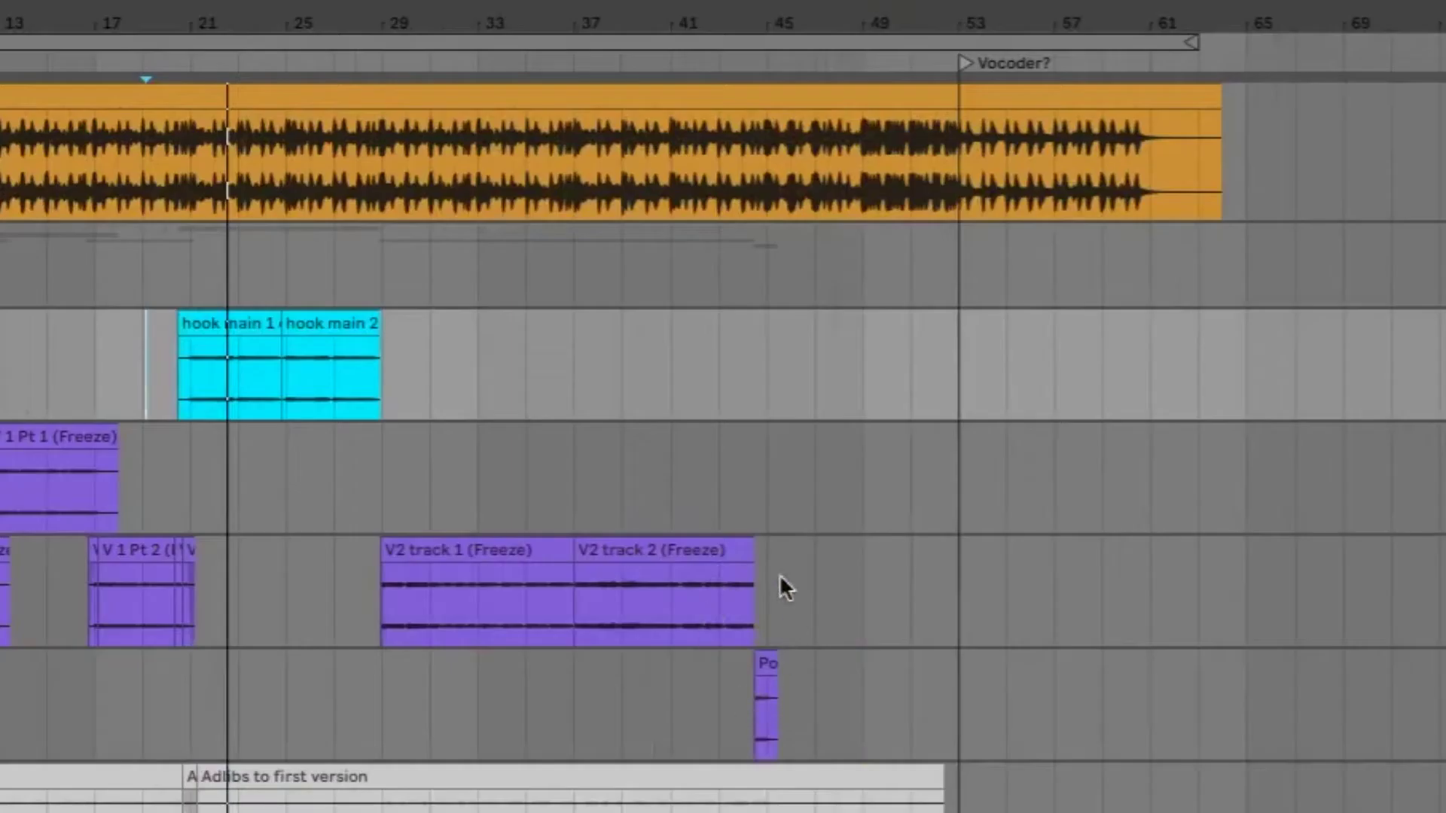
Step: Add a locator at bar 45 and name it 'Hook 2'
scroll(774, 652, "up", 10)
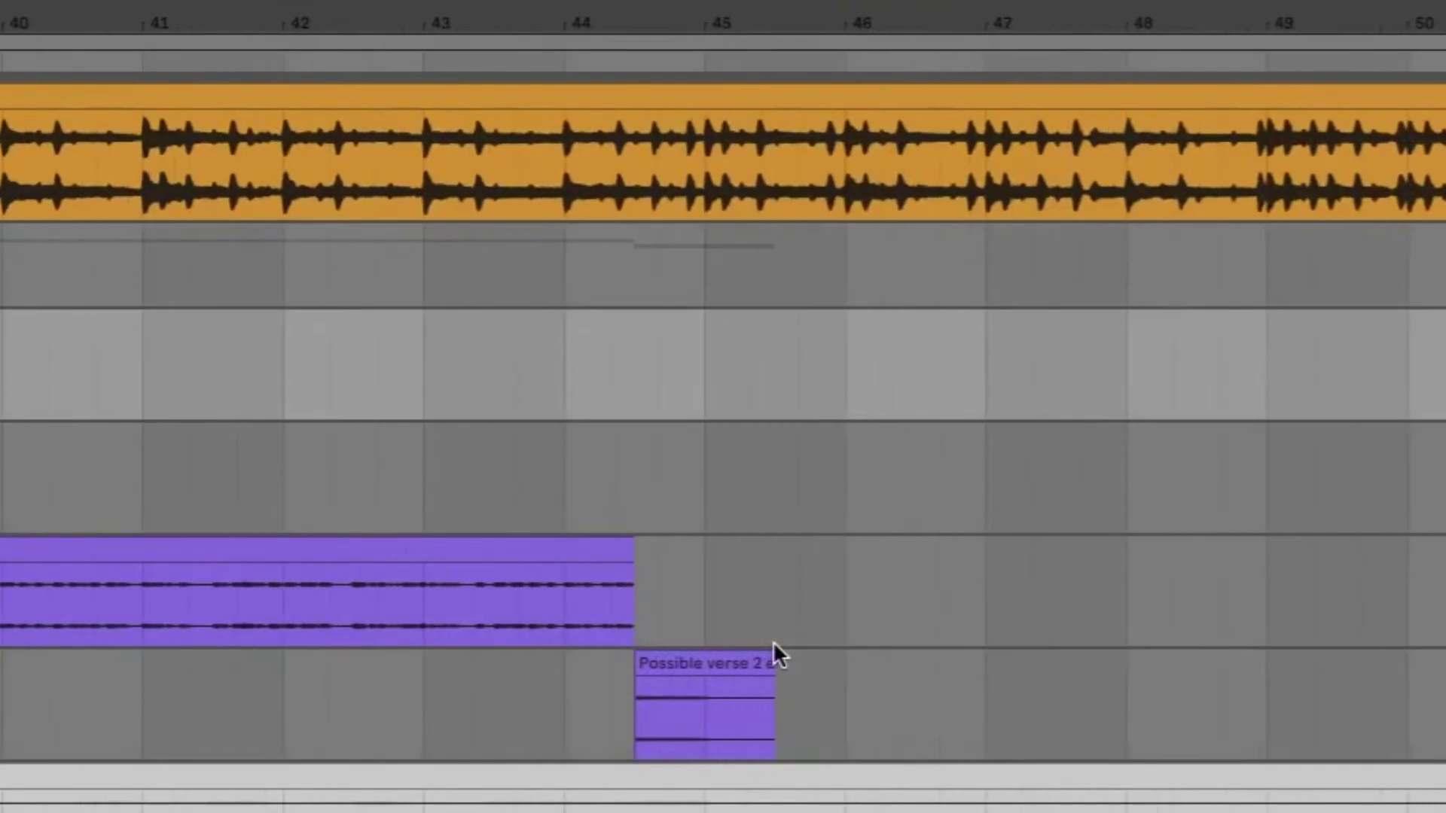
scroll(774, 646, "right", 5)
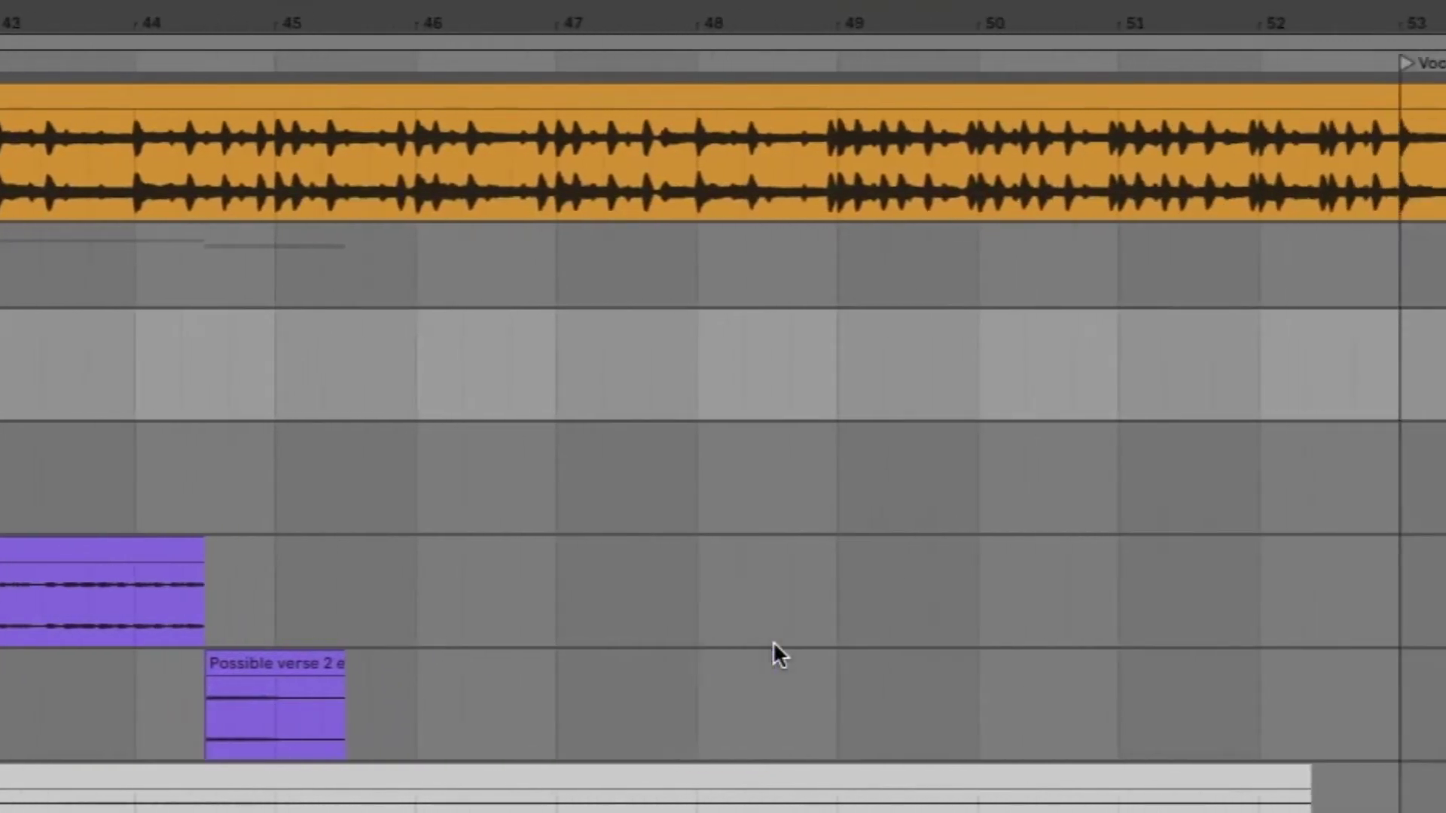
scroll(775, 647, "left", 3)
left_click(391, 565)
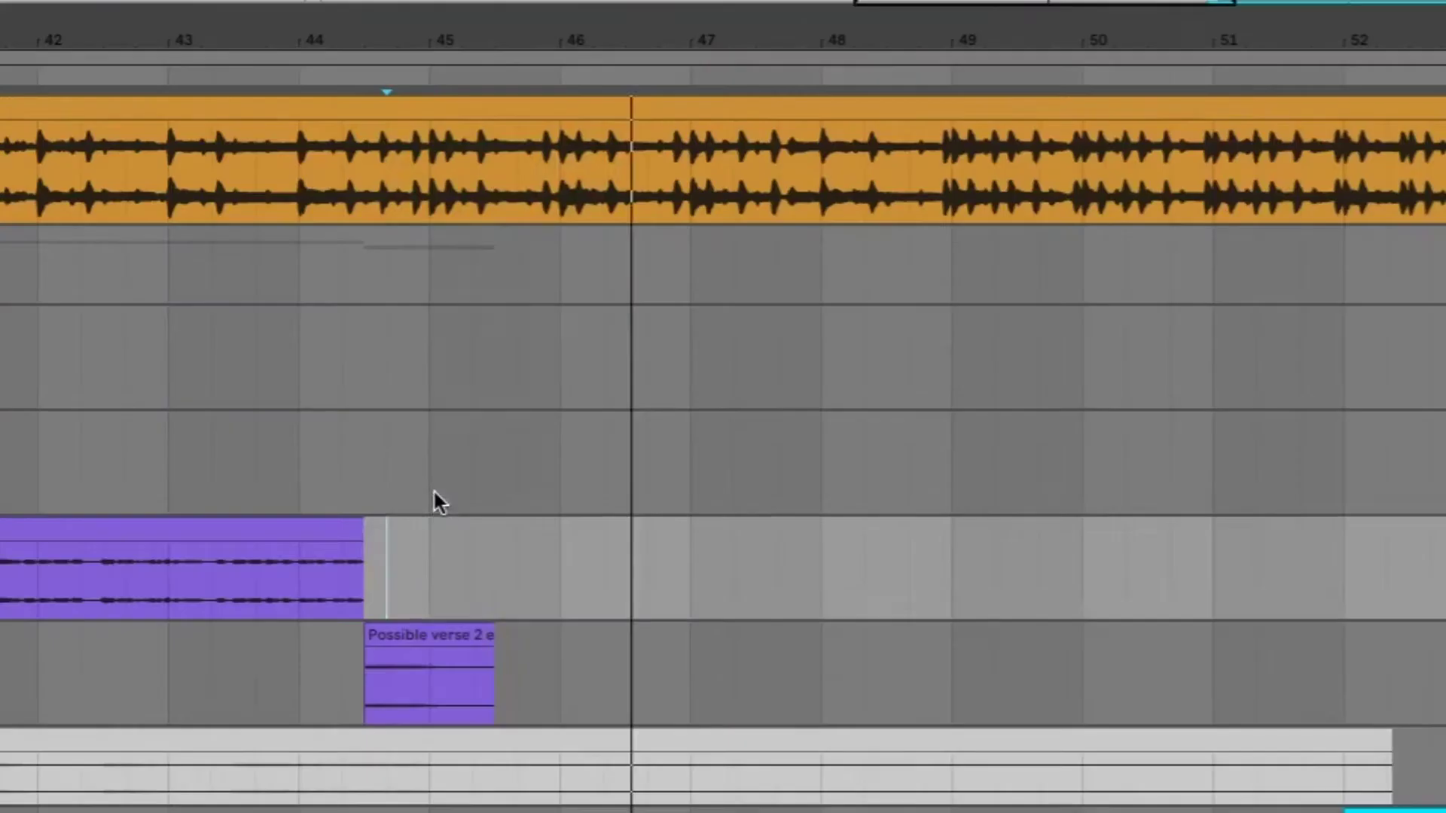
left_click(597, 267)
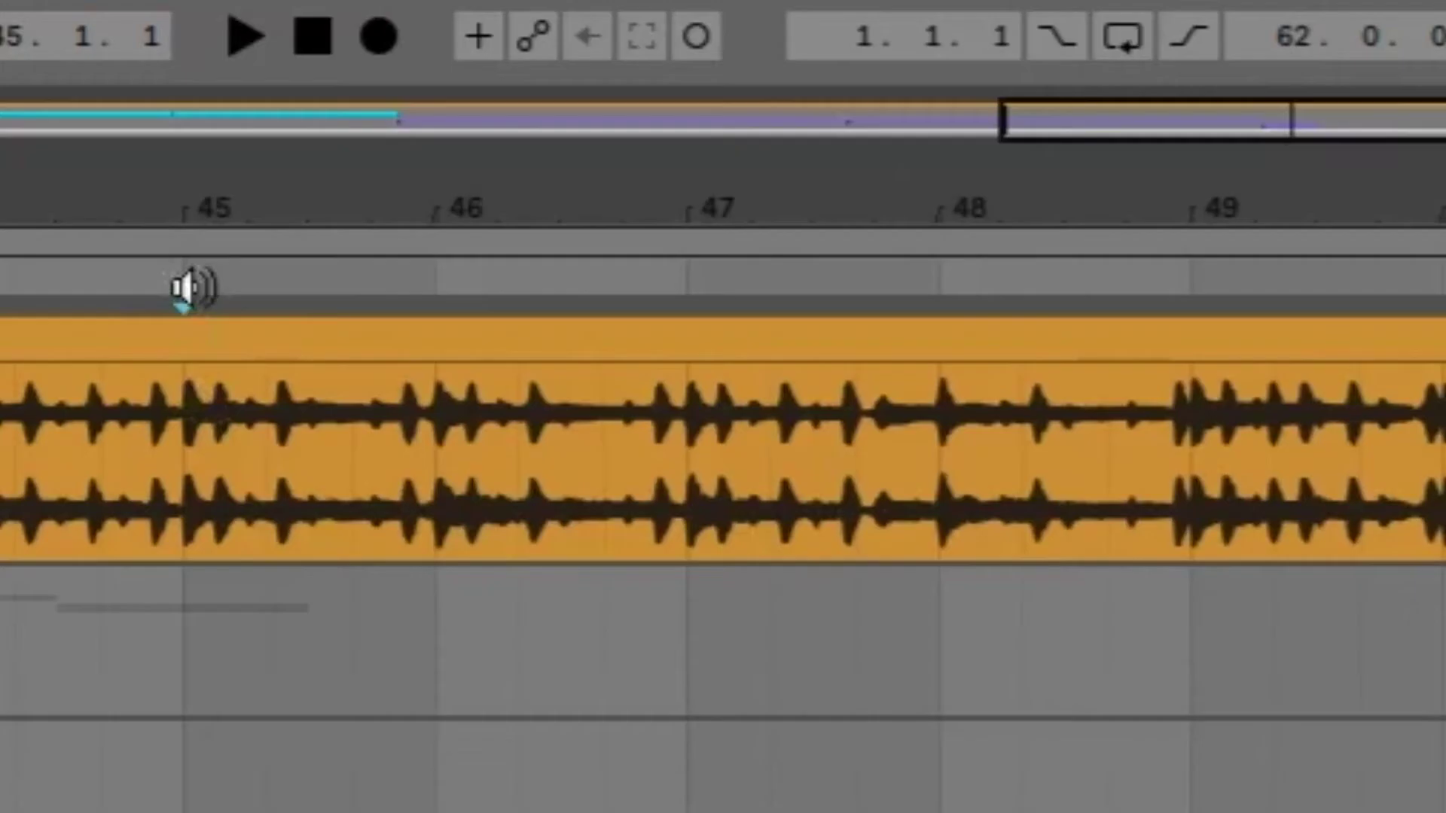
right_click(433, 79)
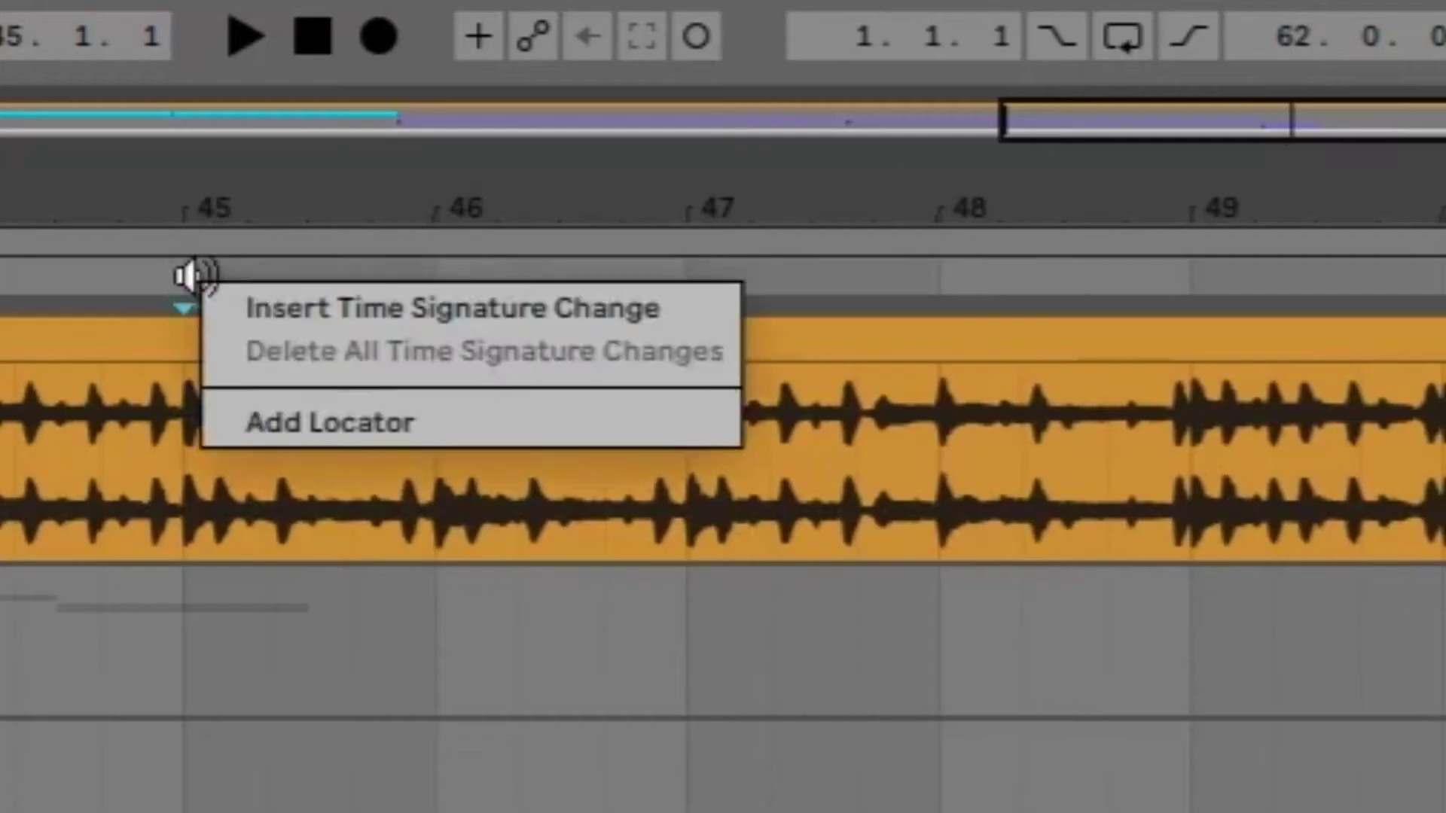
left_click(326, 424)
type("Hook 2")
key("Return")
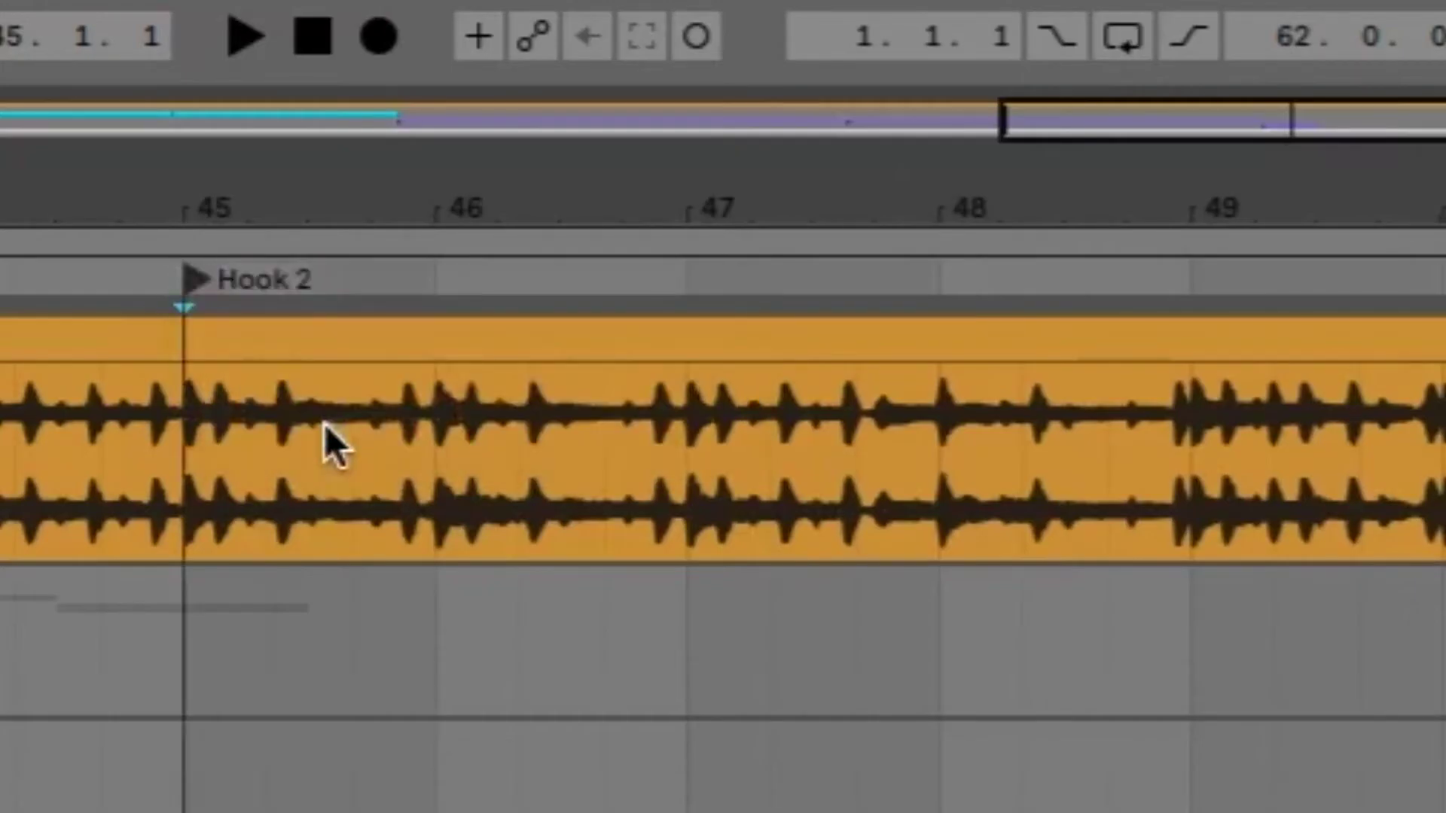
Step: Add a locator at bar 21 named 'Hook 1', just before the first hook clip
scroll(532, 219, "down", 5)
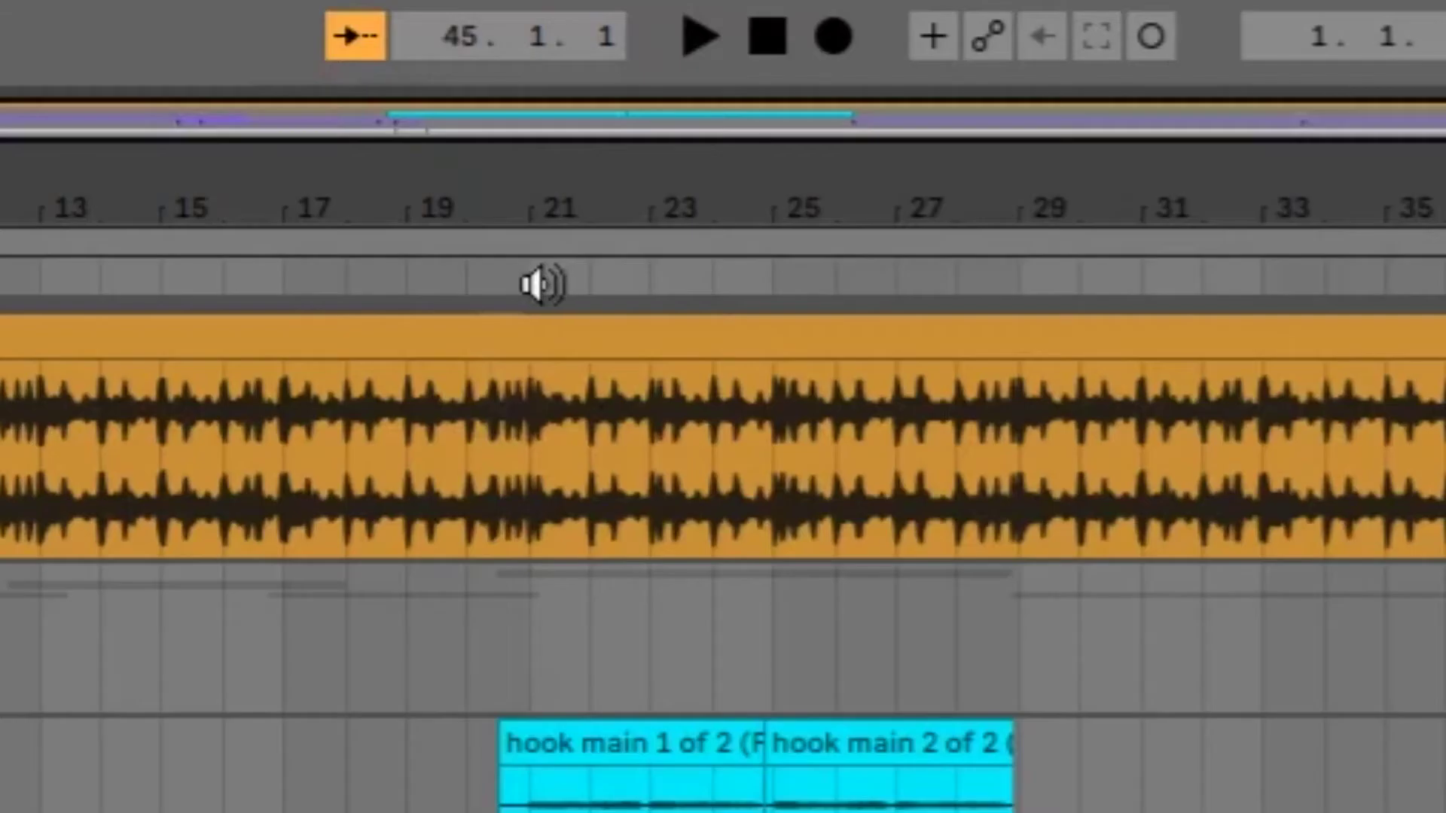
right_click(577, 83)
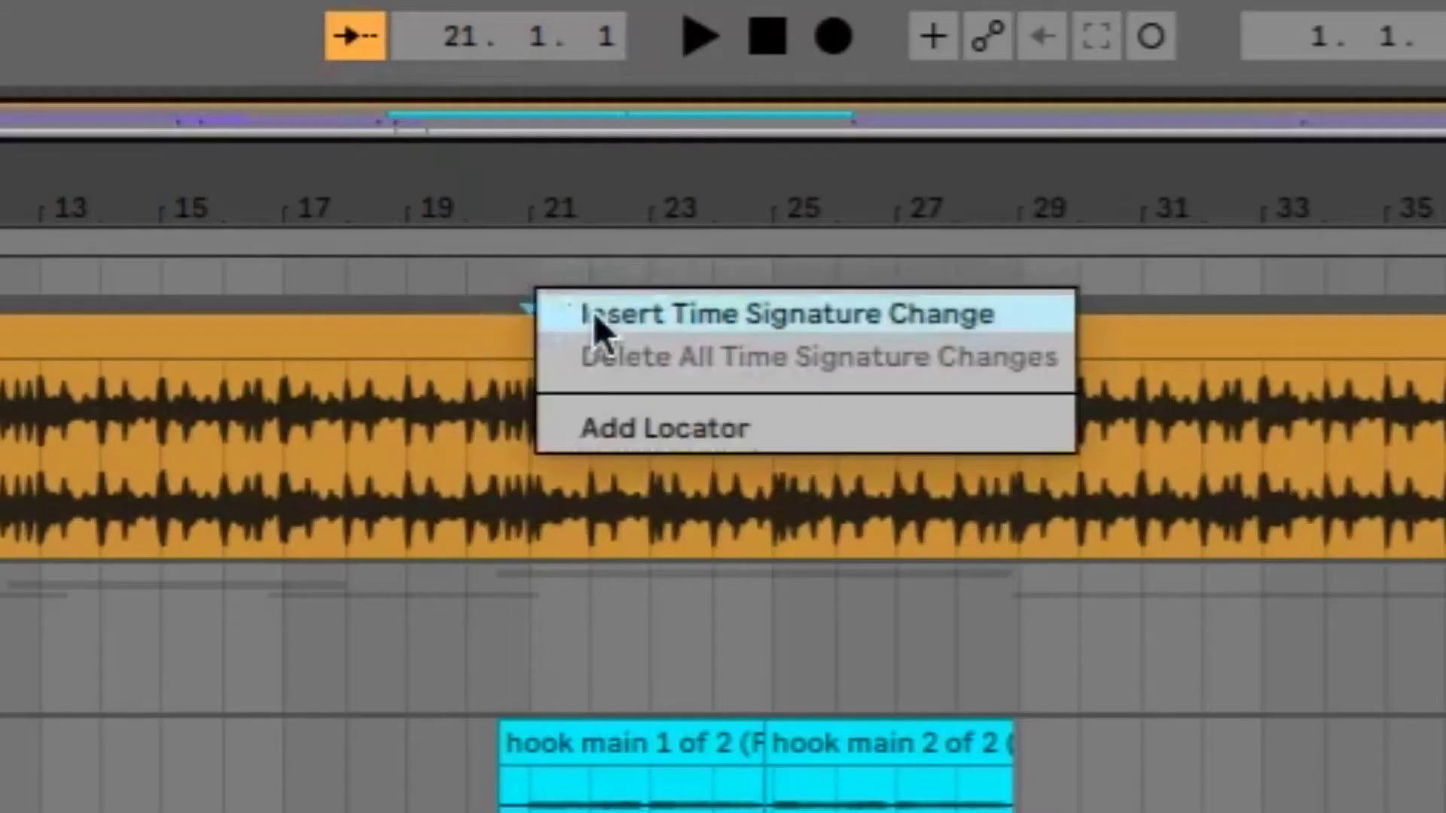
left_click(607, 422)
type("Hook 1")
key("Return")
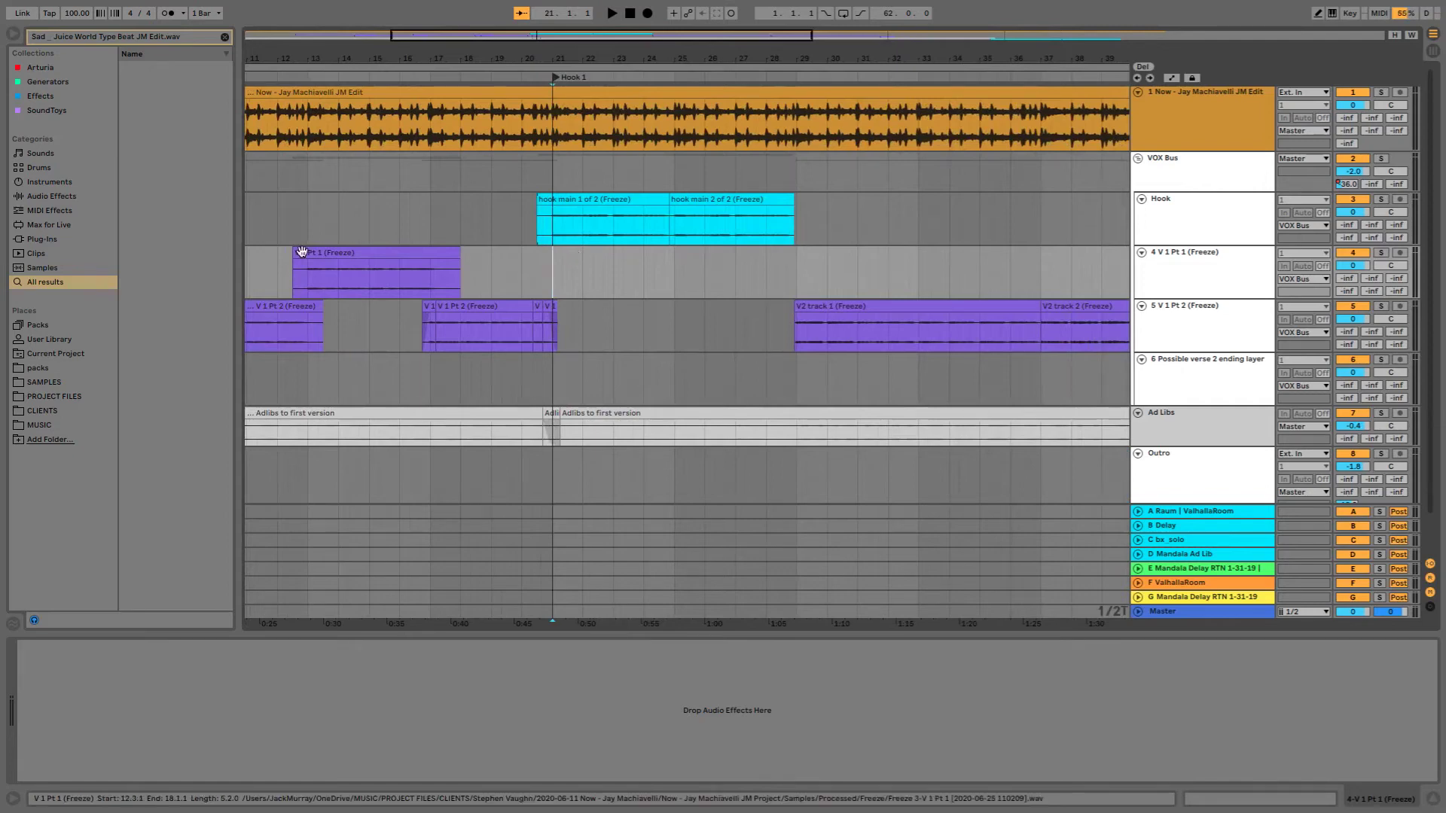
left_click(518, 222)
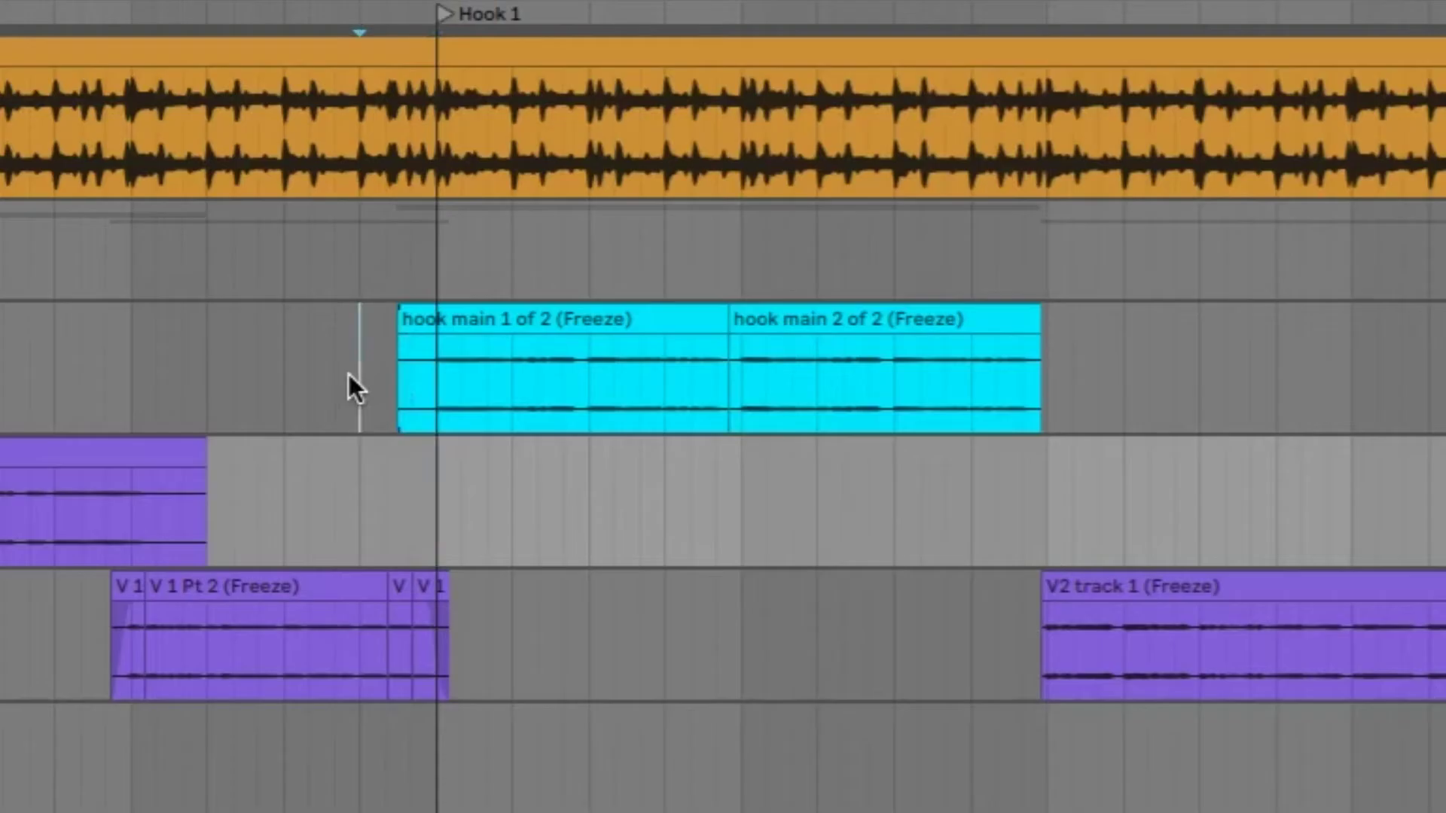
Step: Select the time range covering the first pair of hook main clips
mouse_move(349, 373)
left_mouse_down()
mouse_move(607, 340)
mouse_move(1128, 338)
left_mouse_up()
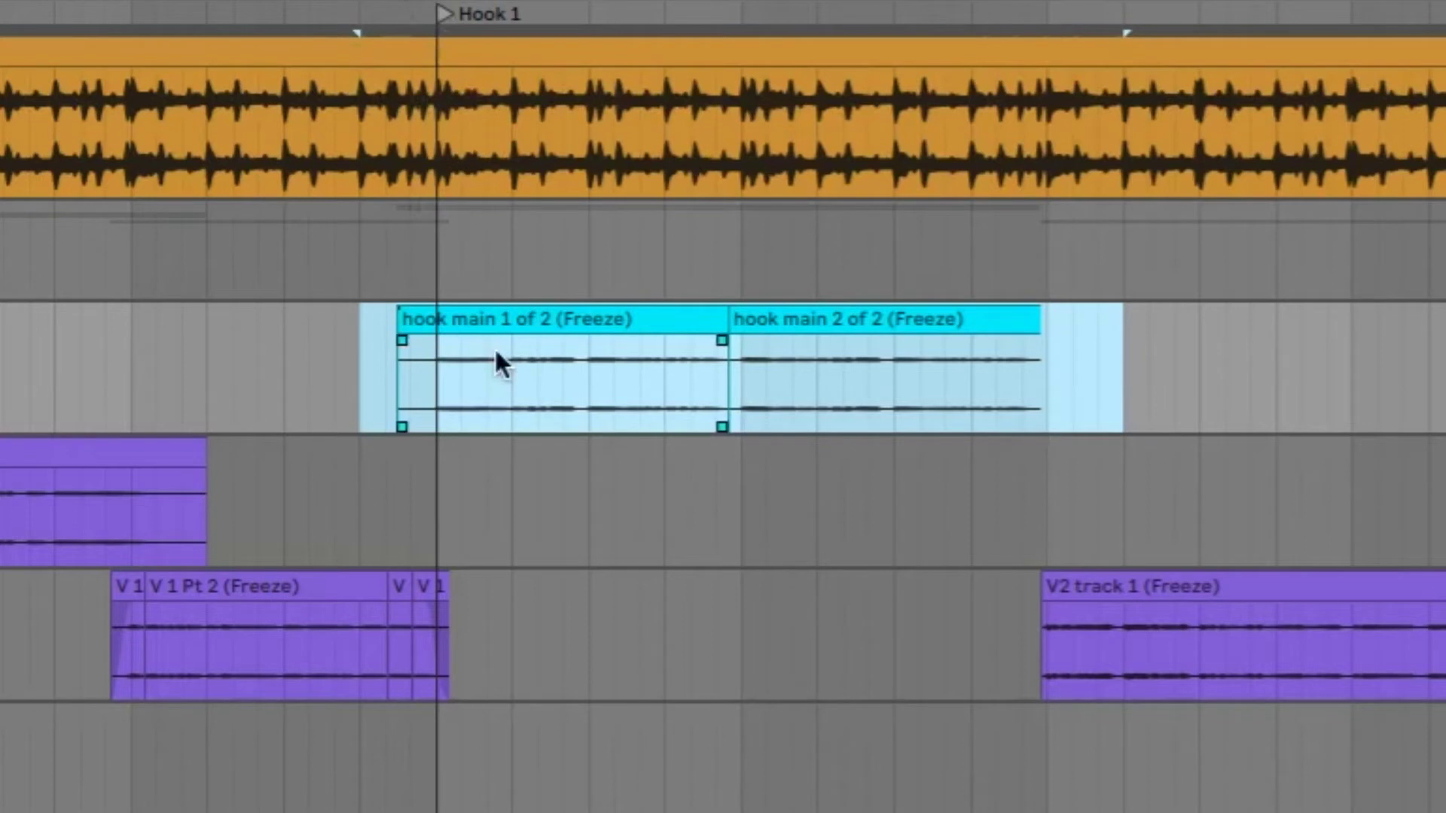
scroll(788, 436, "right", 1)
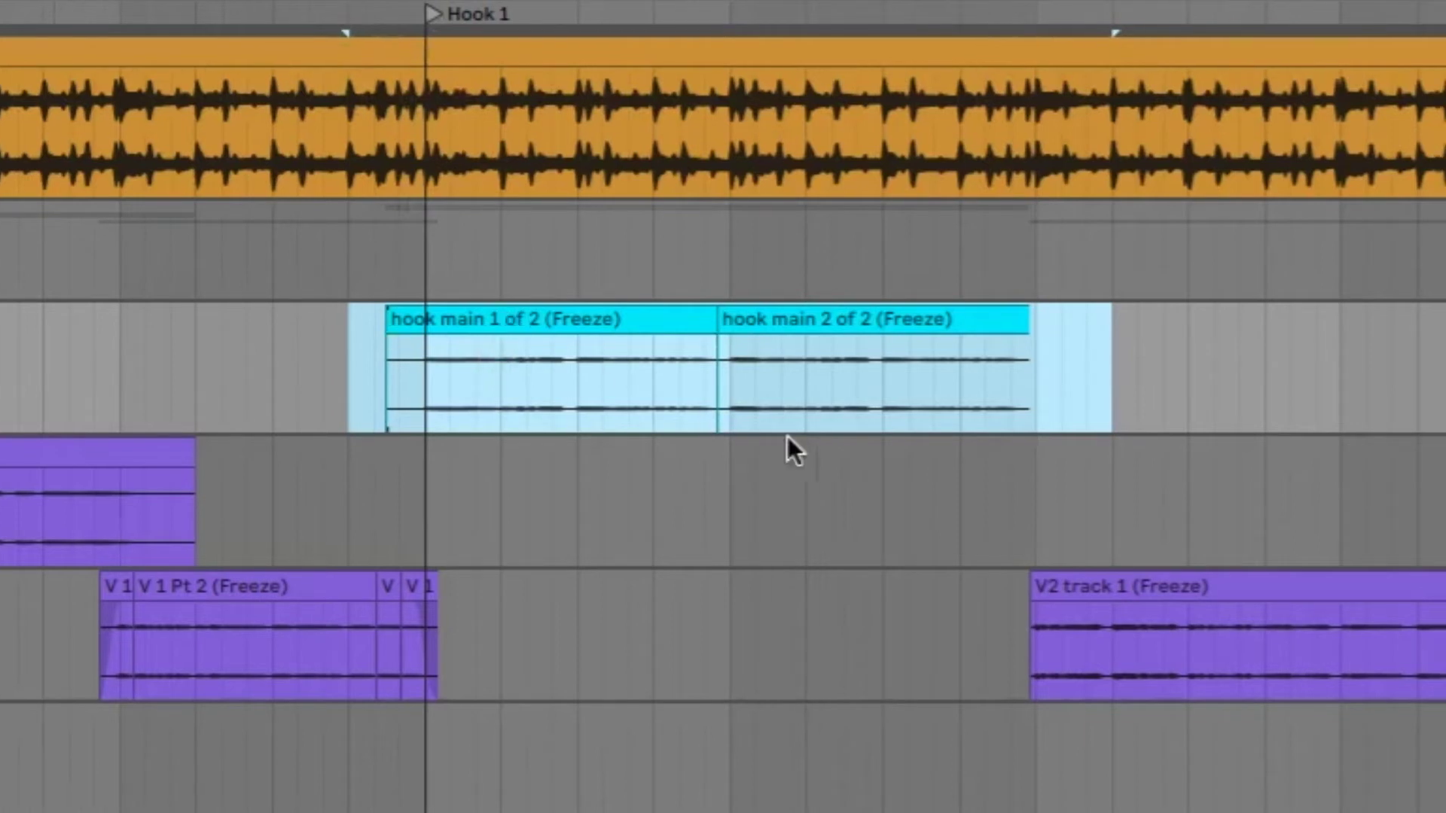
scroll(787, 436, "right", 15)
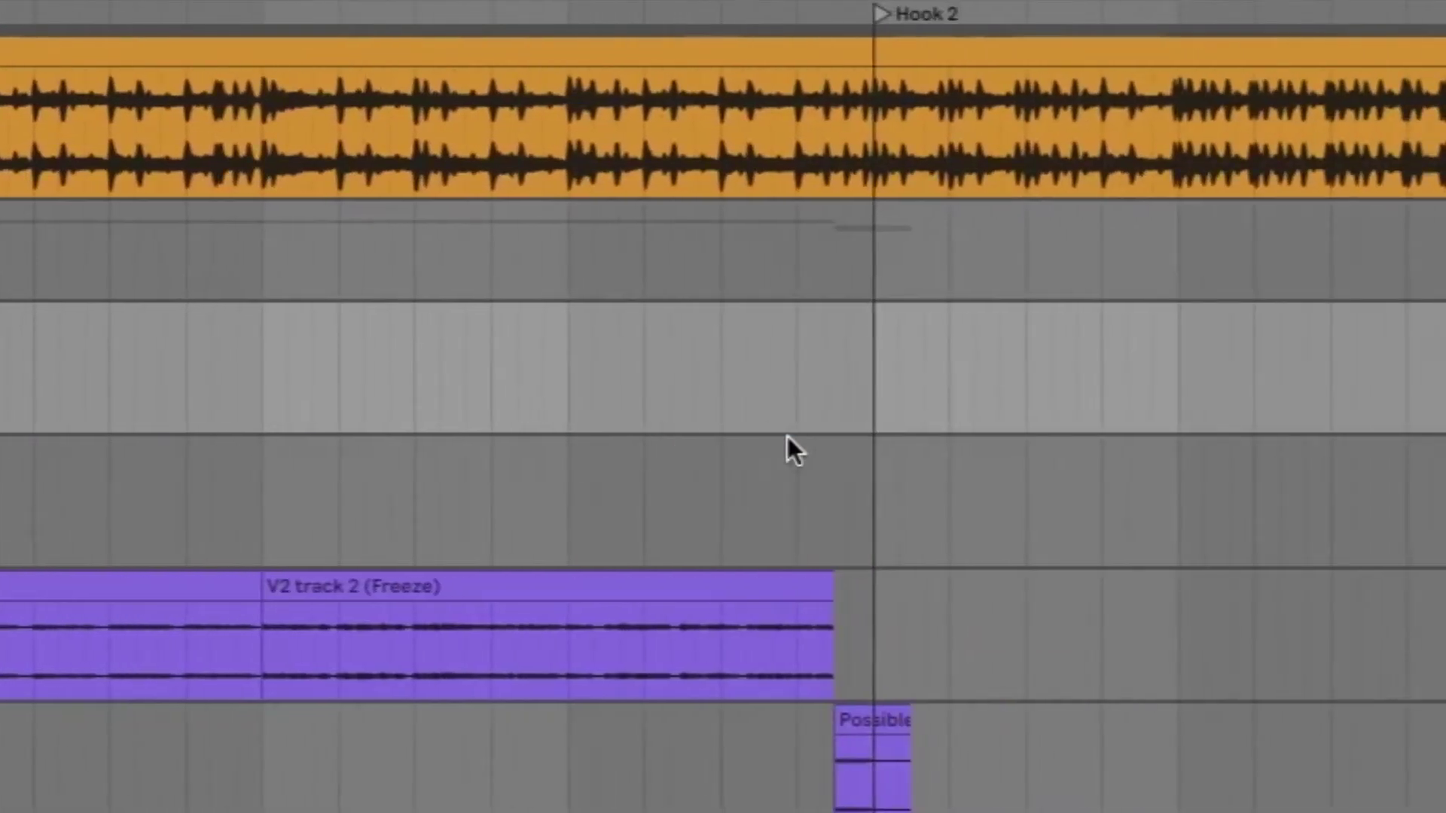
scroll(786, 437, "right", 5)
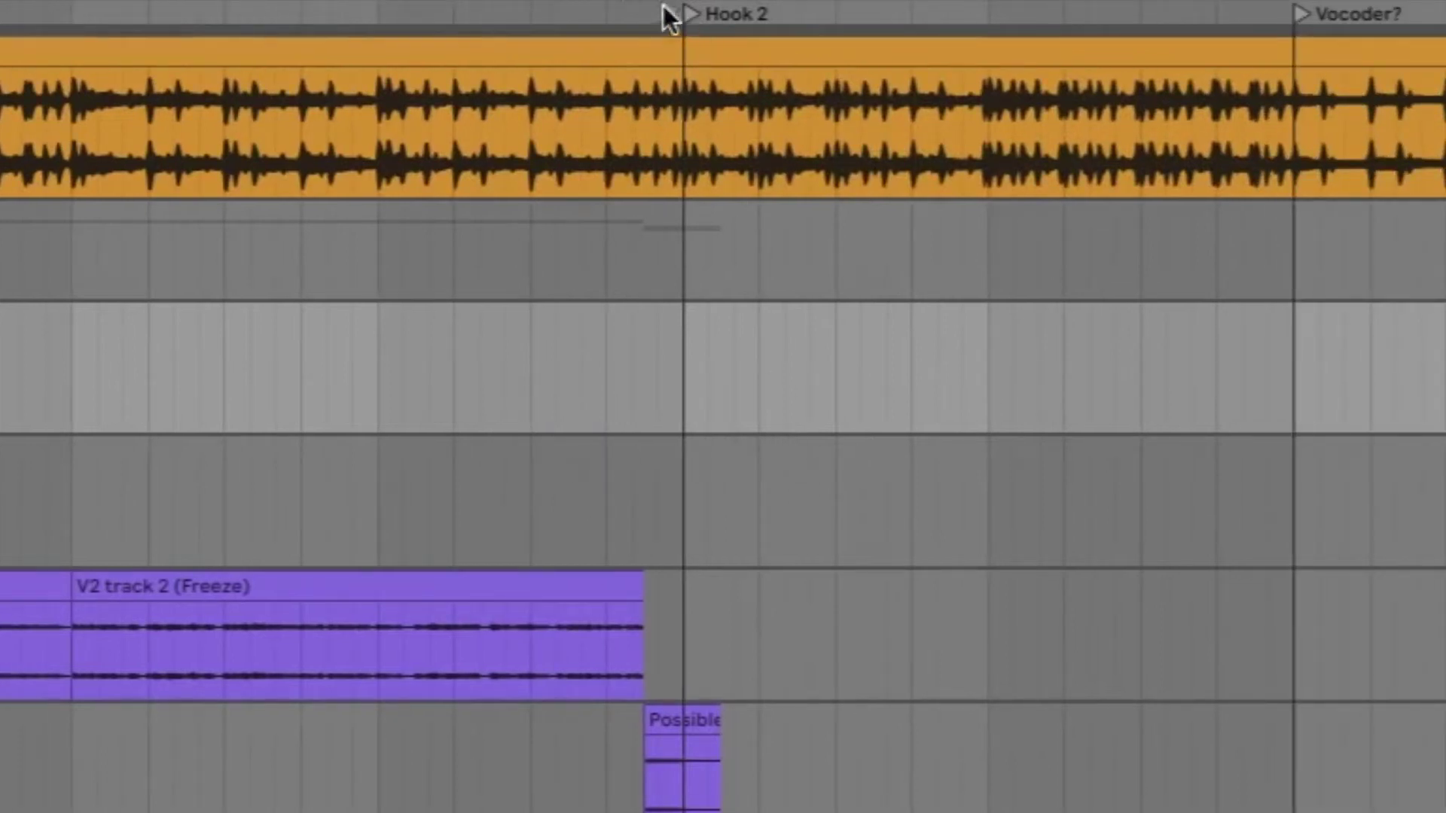
Step: Paste the hook clips onto the Hook track at the Hook 2 locator and check placement
left_click(607, 333)
key("ctrl+v")
key("minus")
key("minus")
key("minus")
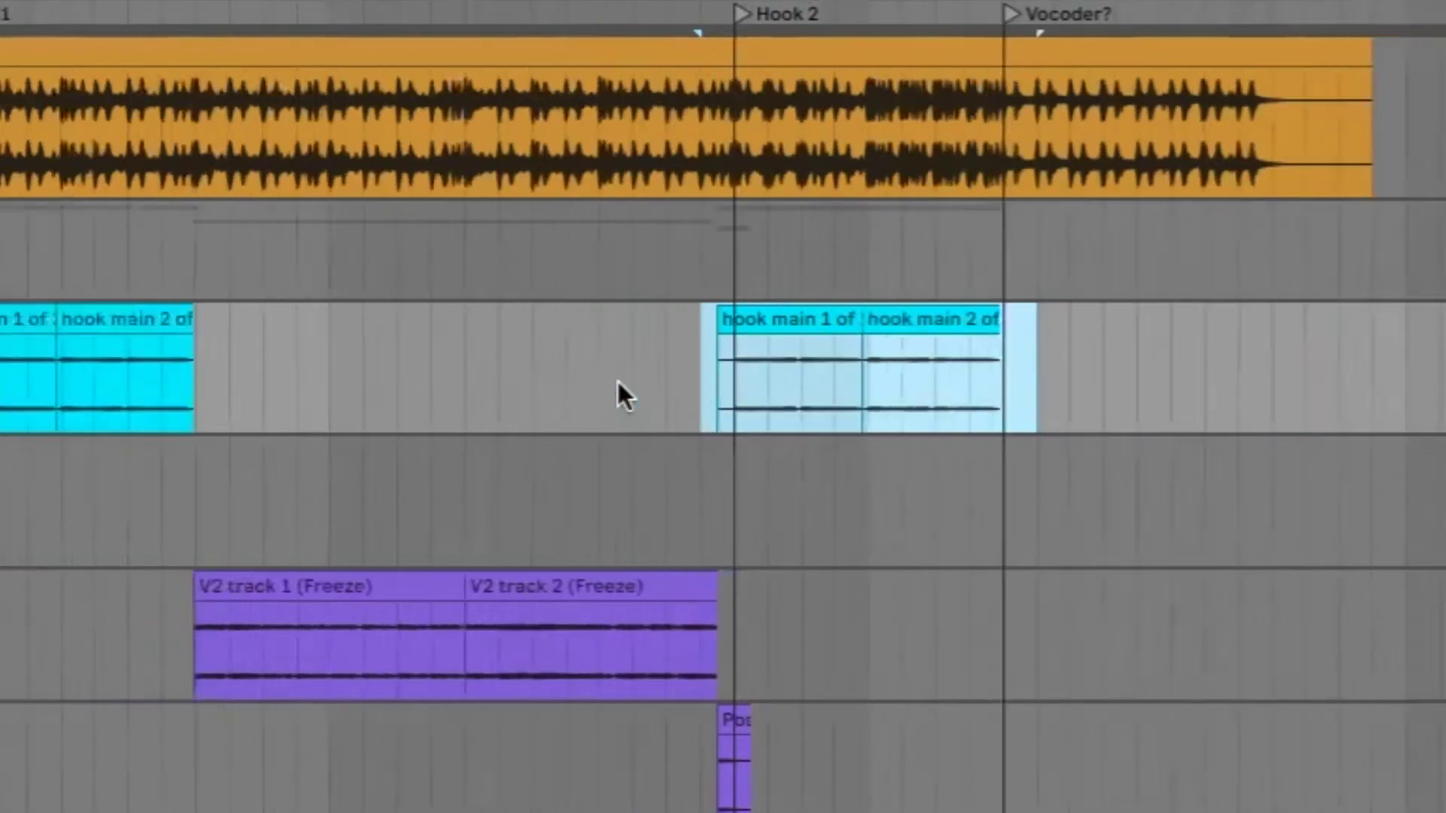
key("plus")
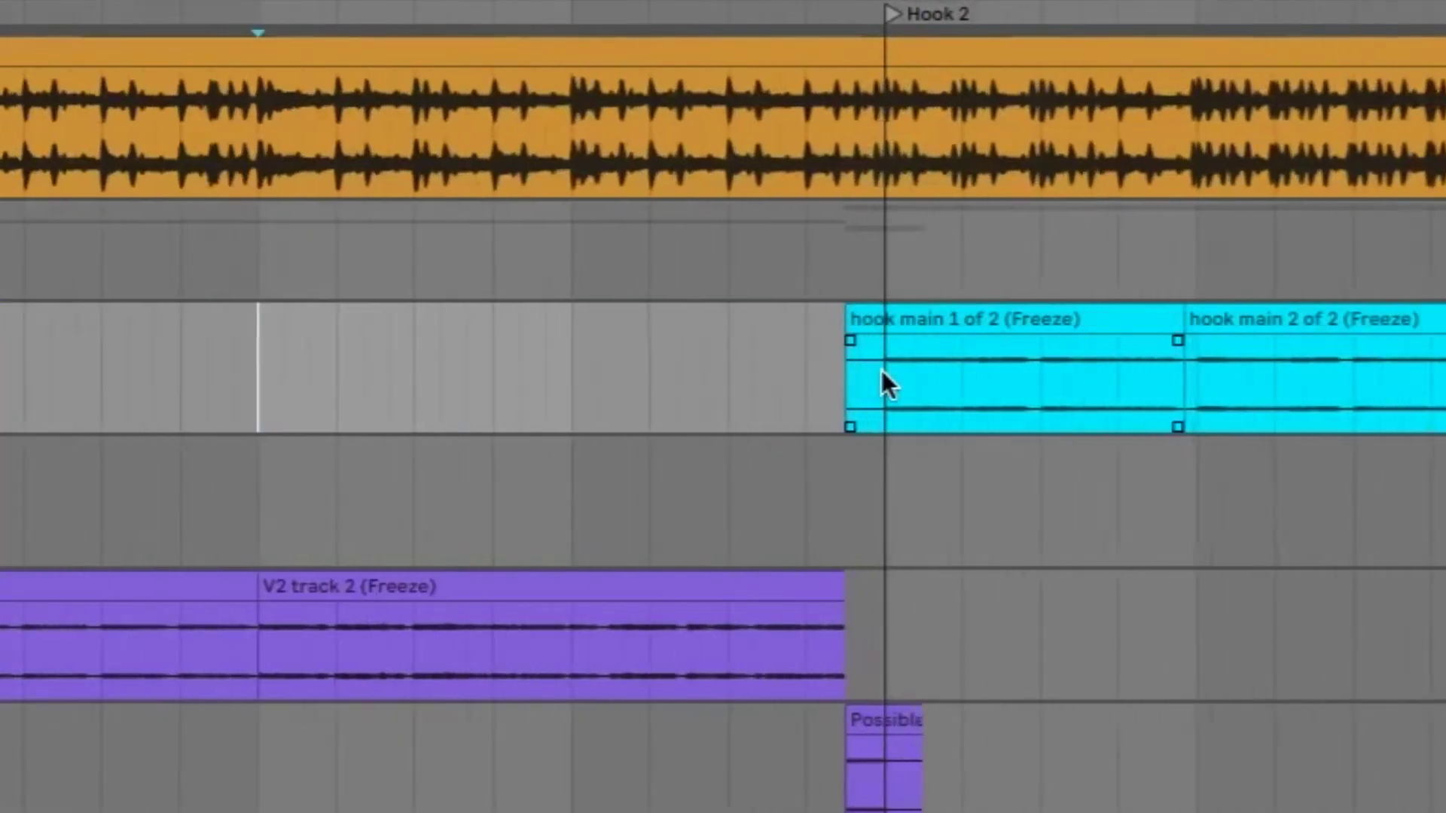
left_click(791, 373)
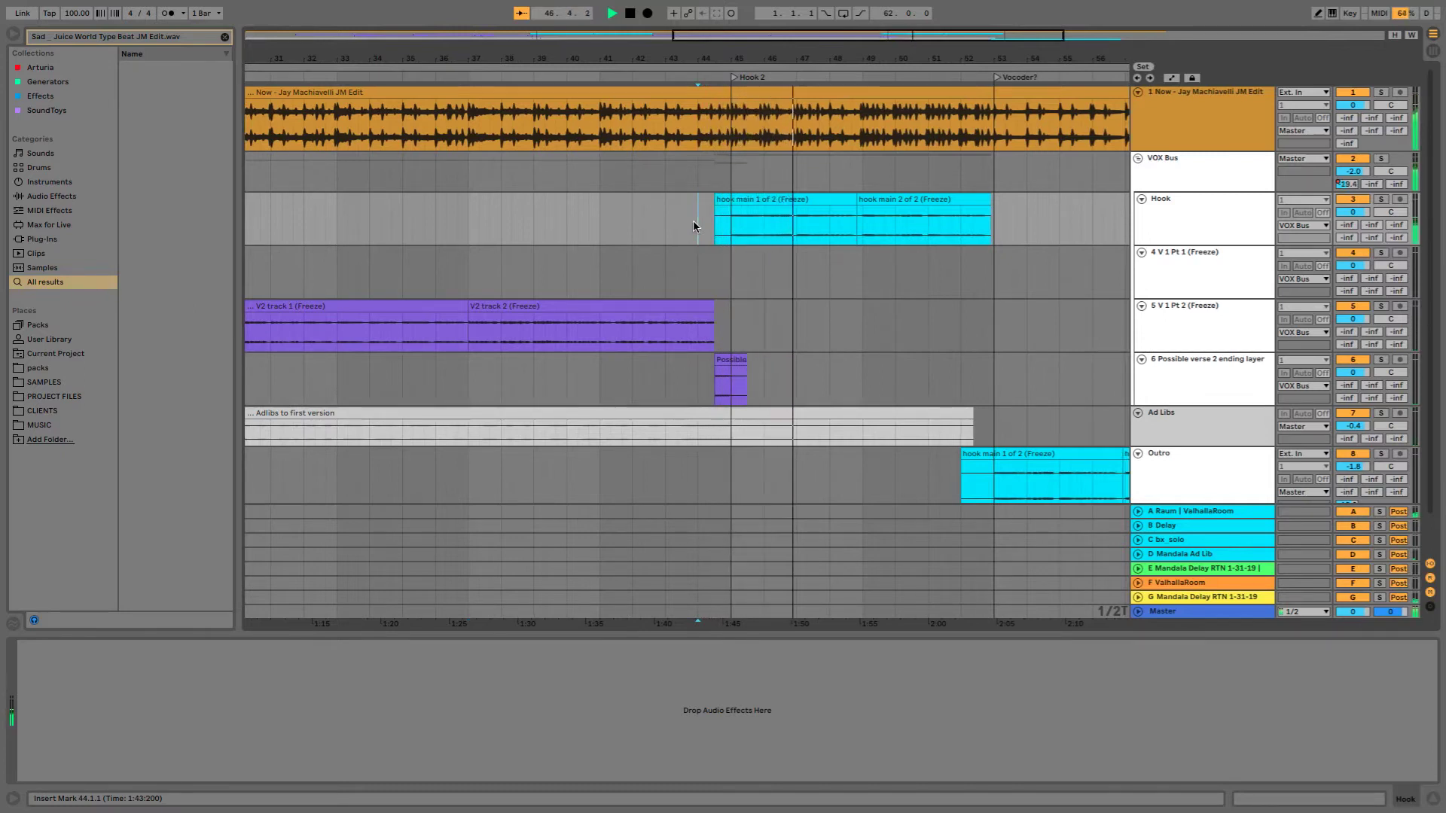
Step: Stop playback and restart it from bar 19 to hear the first hook's lead-in
key("minus")
key("space")
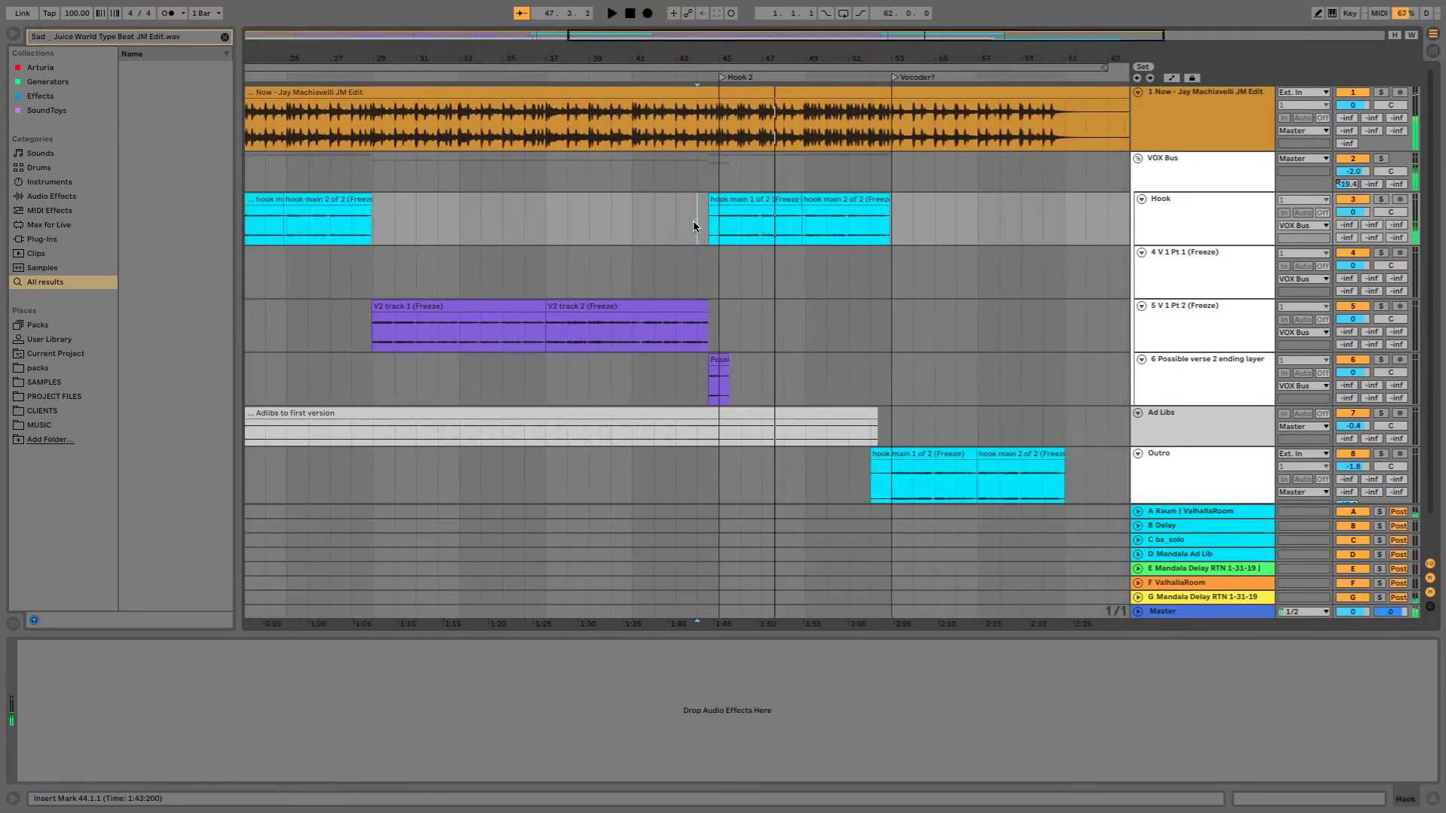
scroll(693, 220, "left", 10)
left_click(559, 210)
key("space")
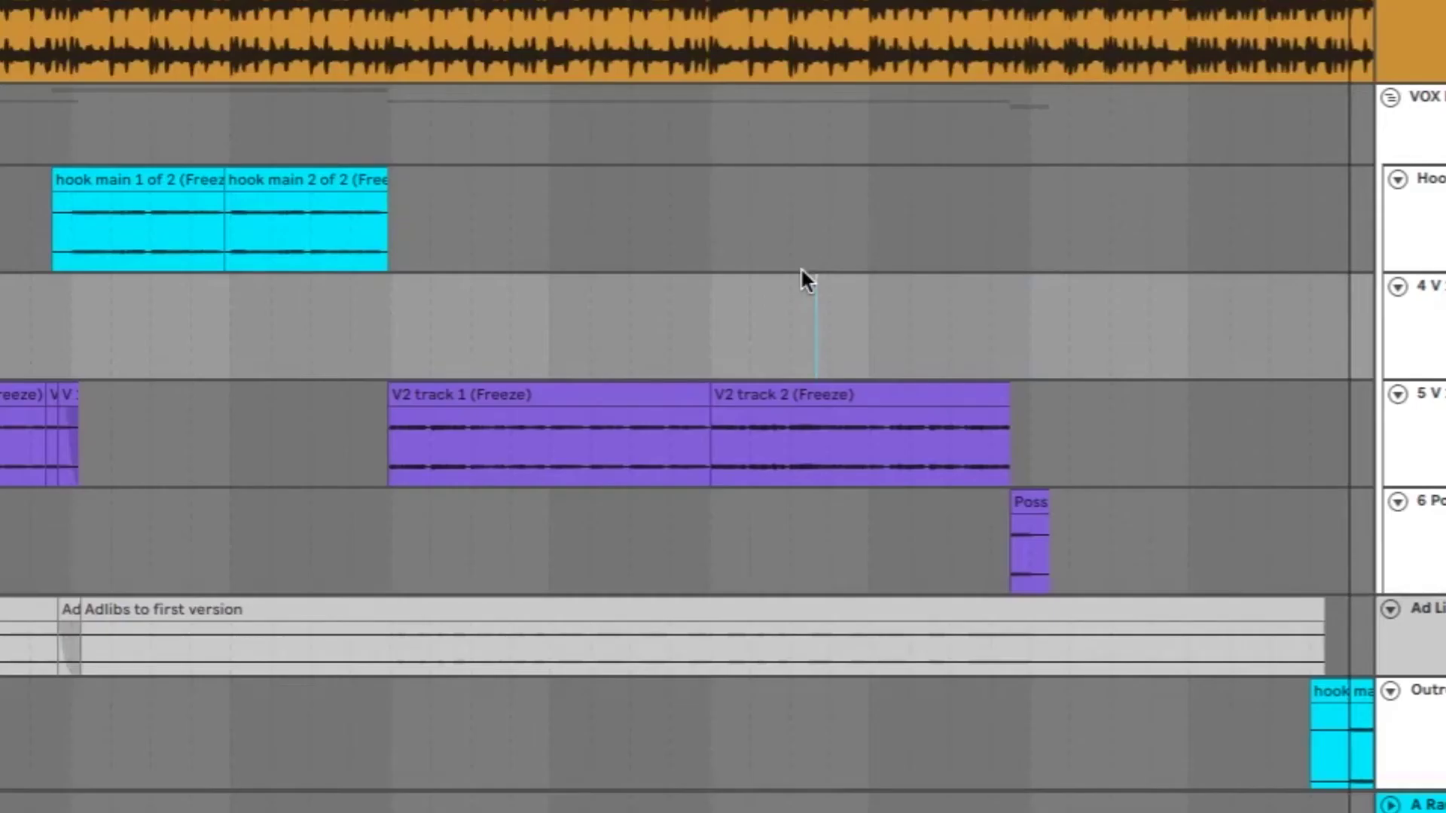
Step: Confirm Fixed Grid is off and place the insert marker exactly at 21.1.1
right_click(802, 271)
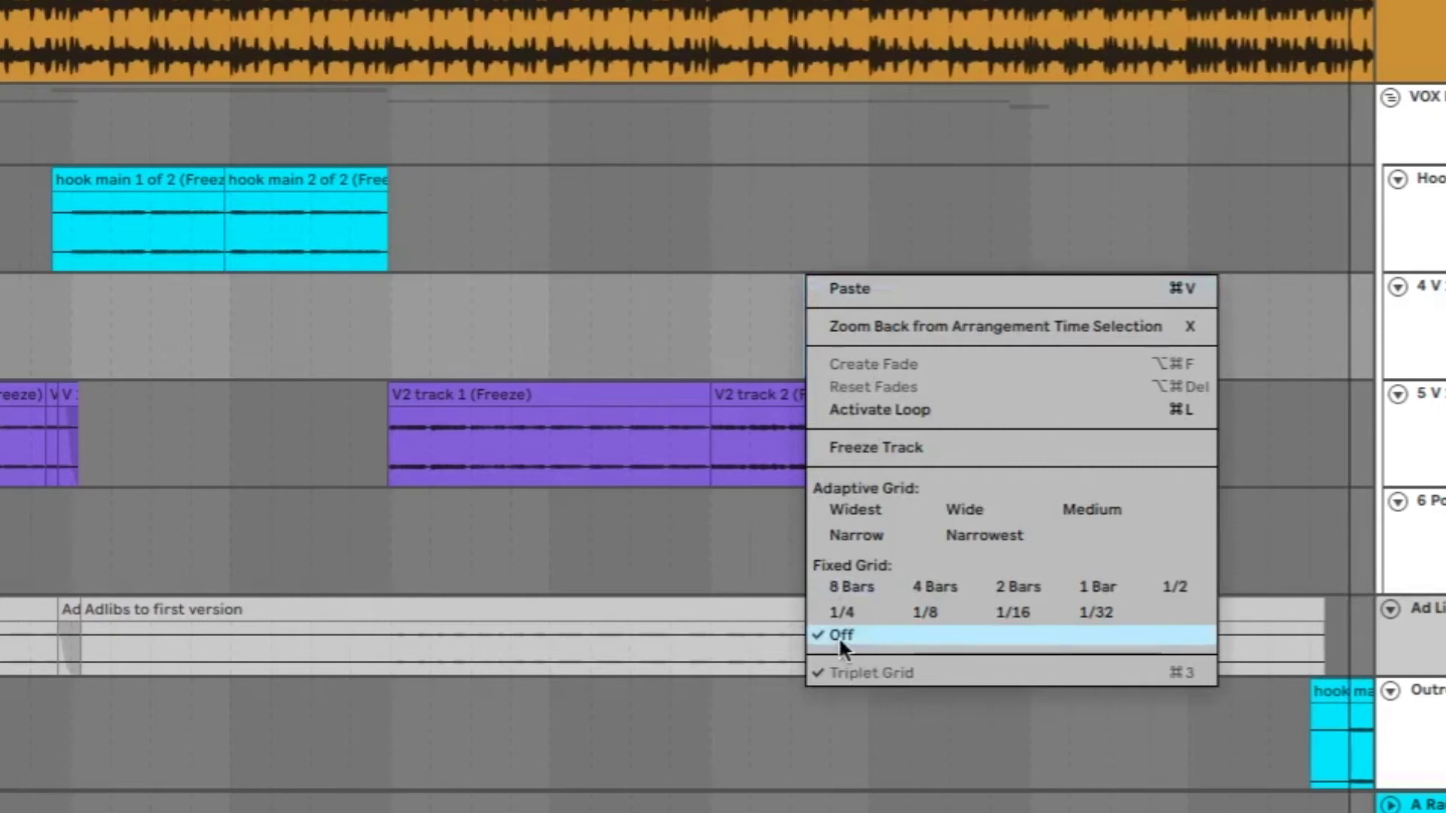
key("Escape")
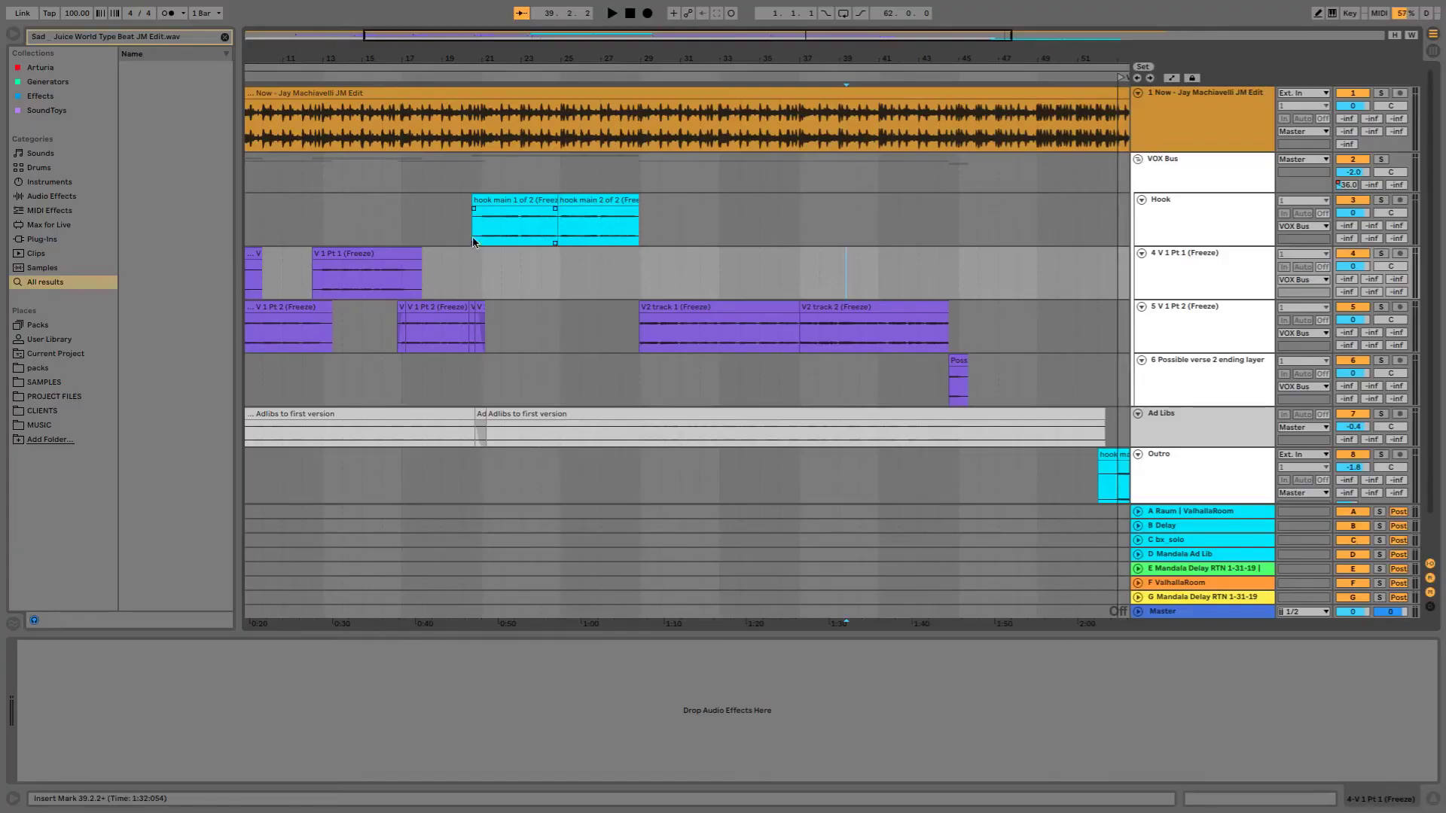
scroll(483, 245, "up", 15)
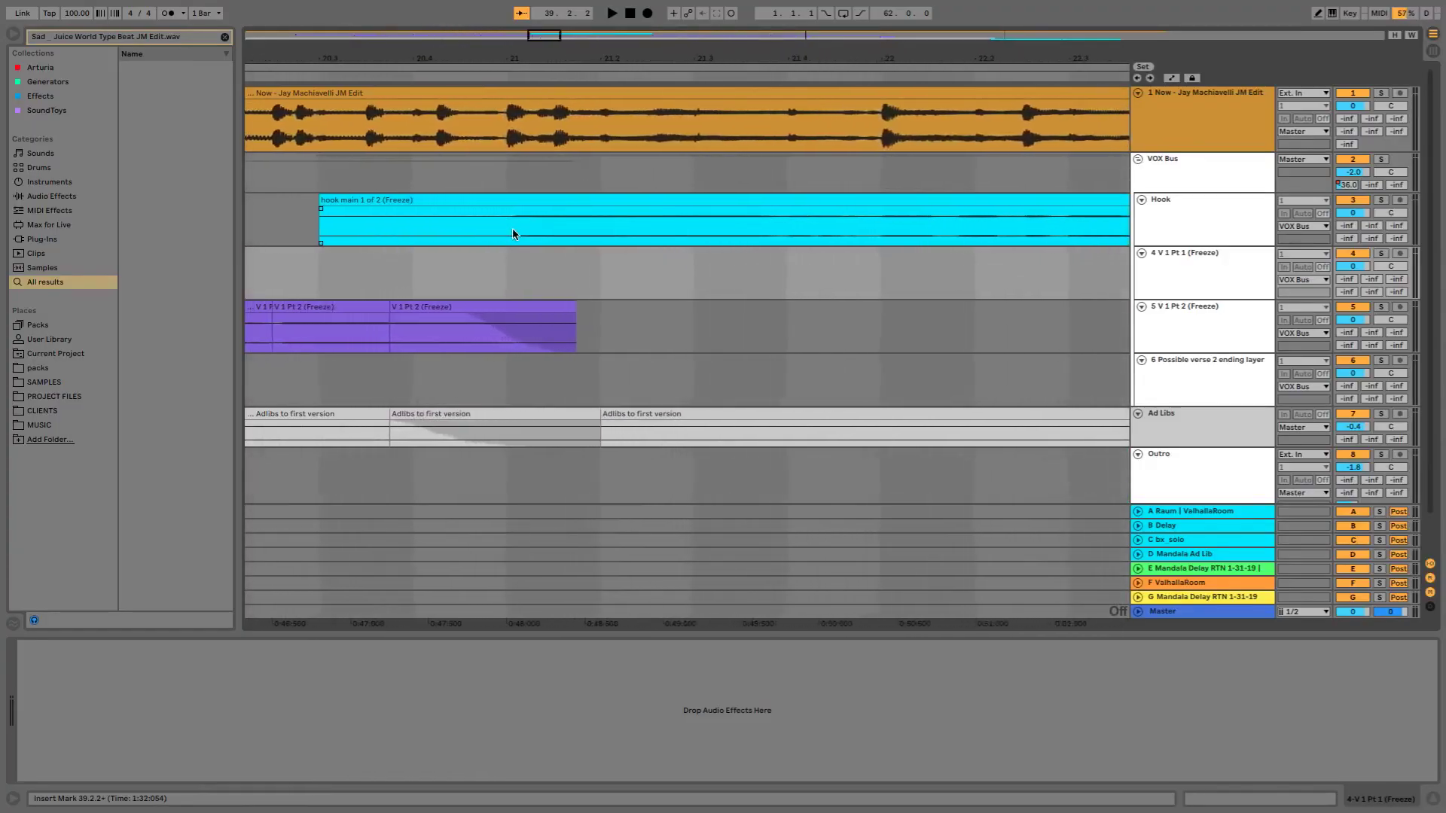
scroll(486, 226, "up", 10)
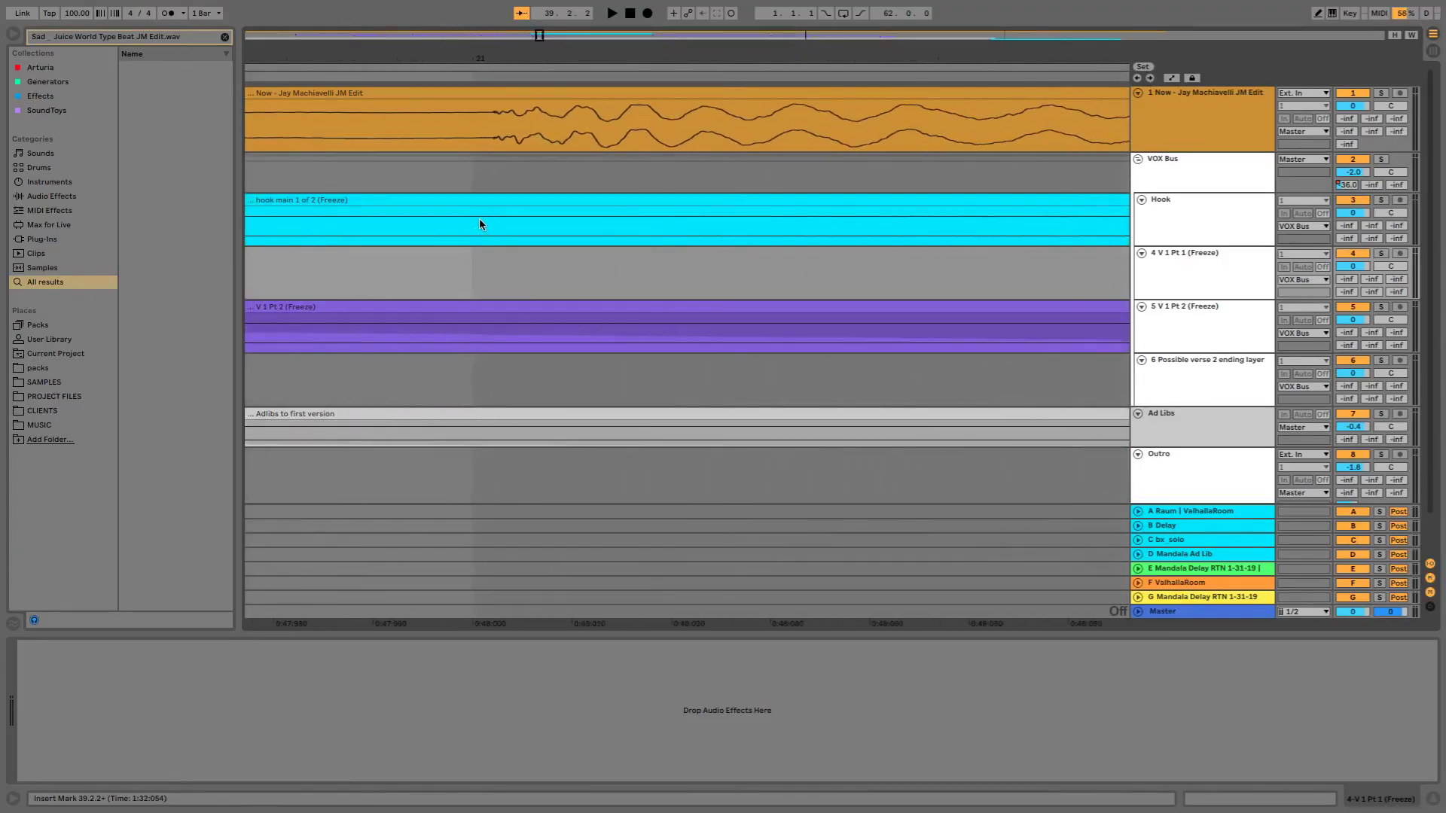
left_click(552, 132)
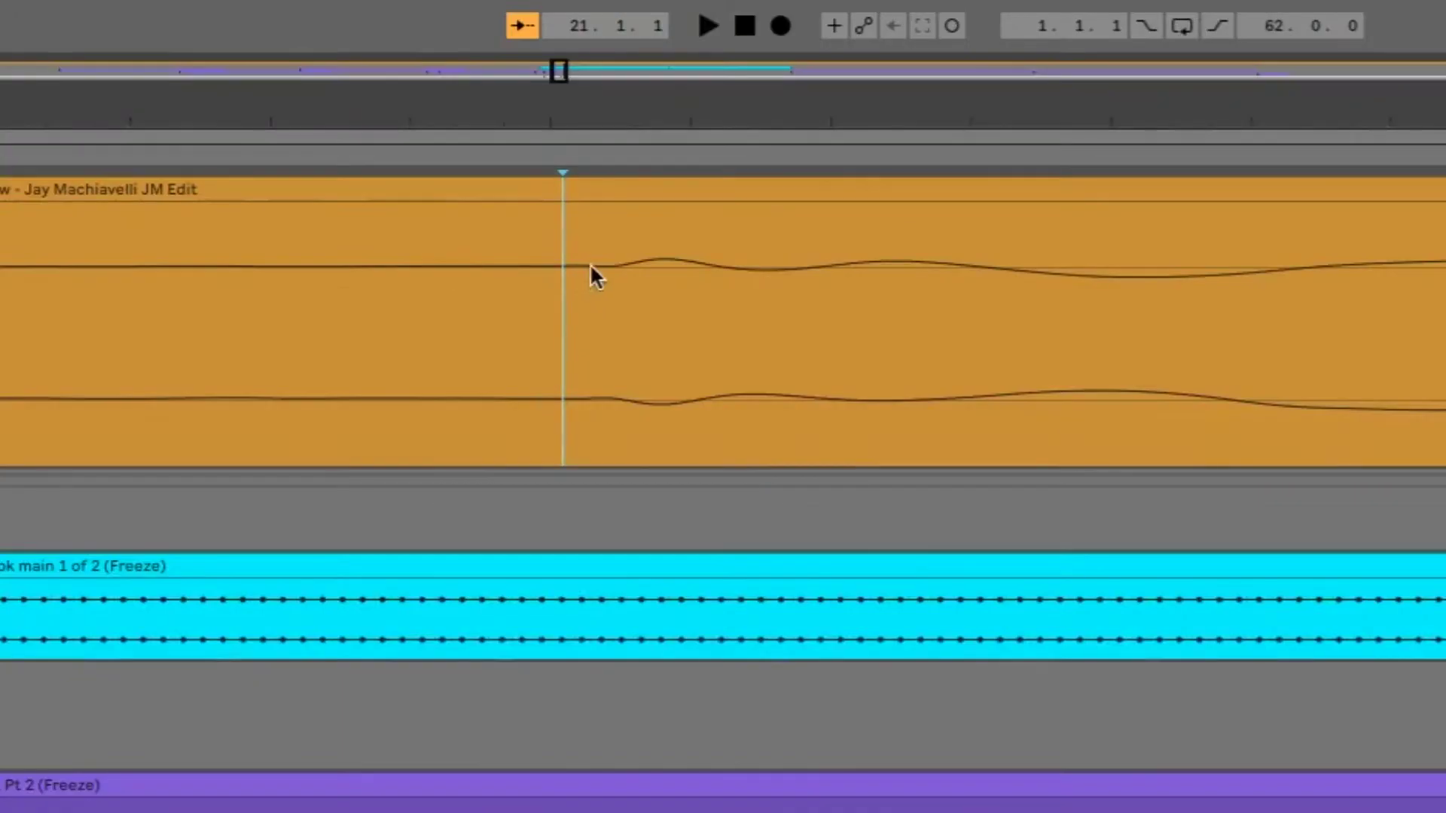
scroll(557, 301, "up", 10)
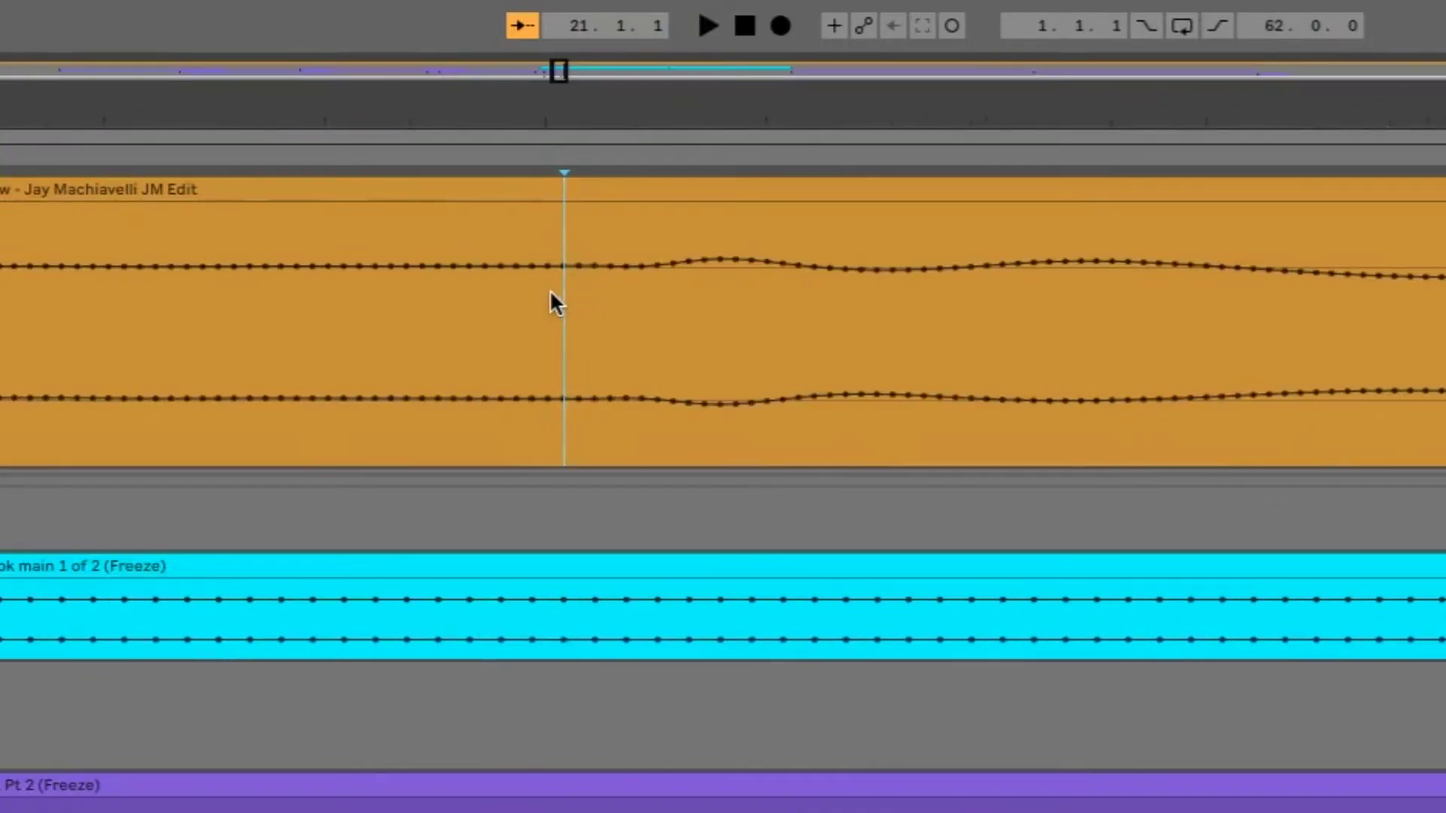
scroll(555, 303, "up", 3)
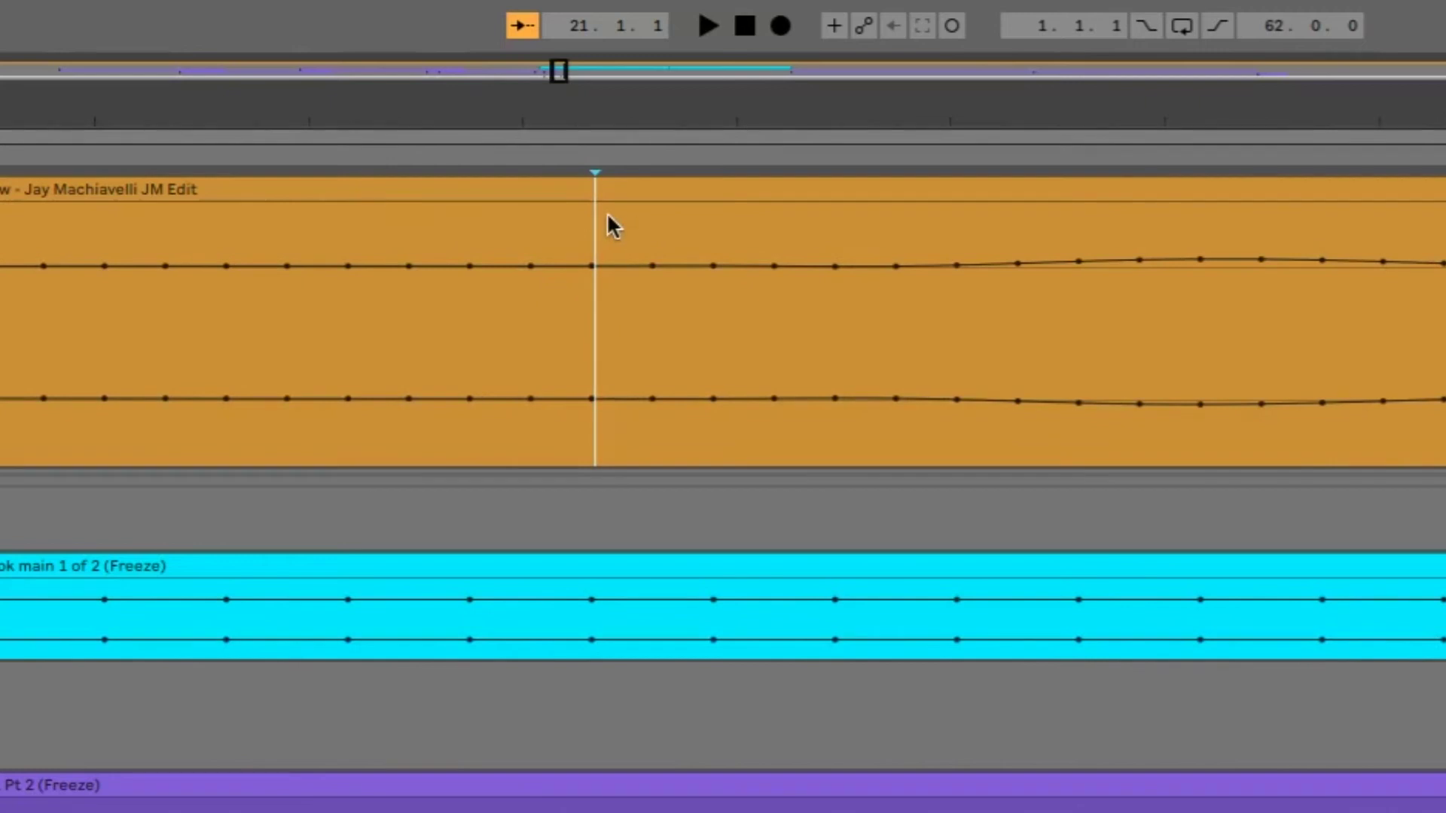
Step: Add locator '1' at 21.1.1, aligned with the start of 'hook main 1 of 2'
scroll(595, 263, "up", 2)
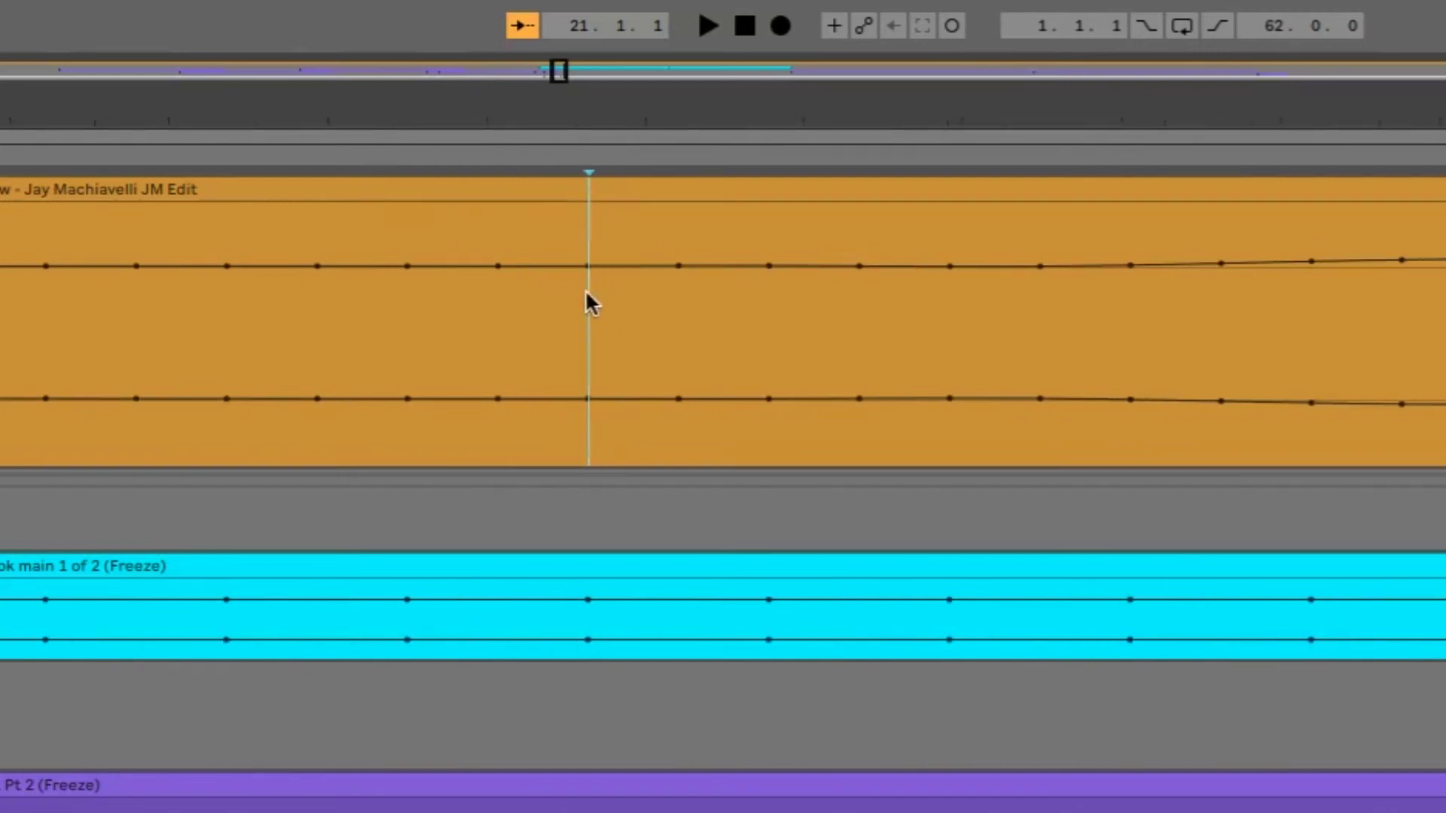
scroll(587, 302, "up", 1)
right_click(590, 158)
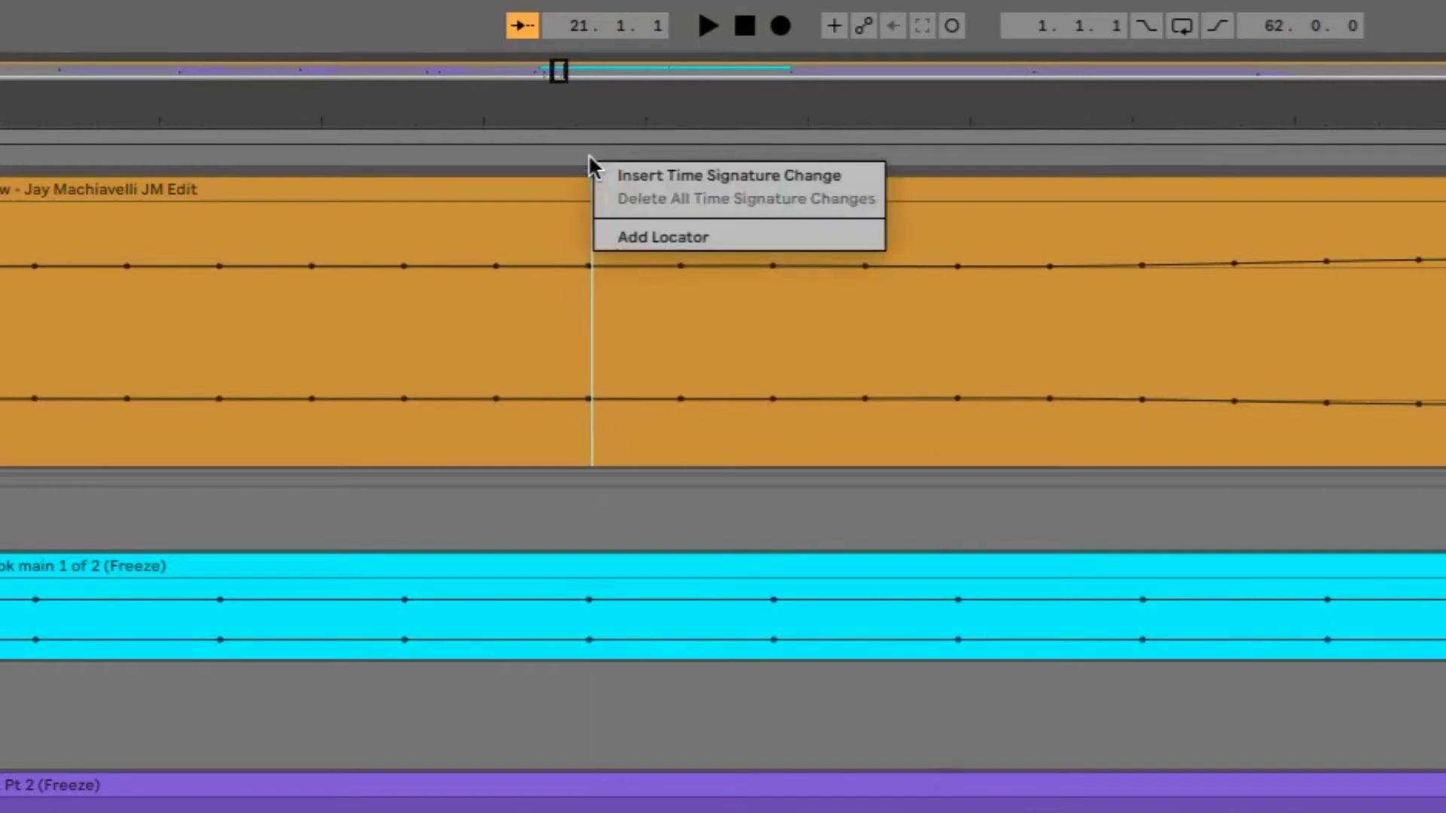
left_click(635, 238)
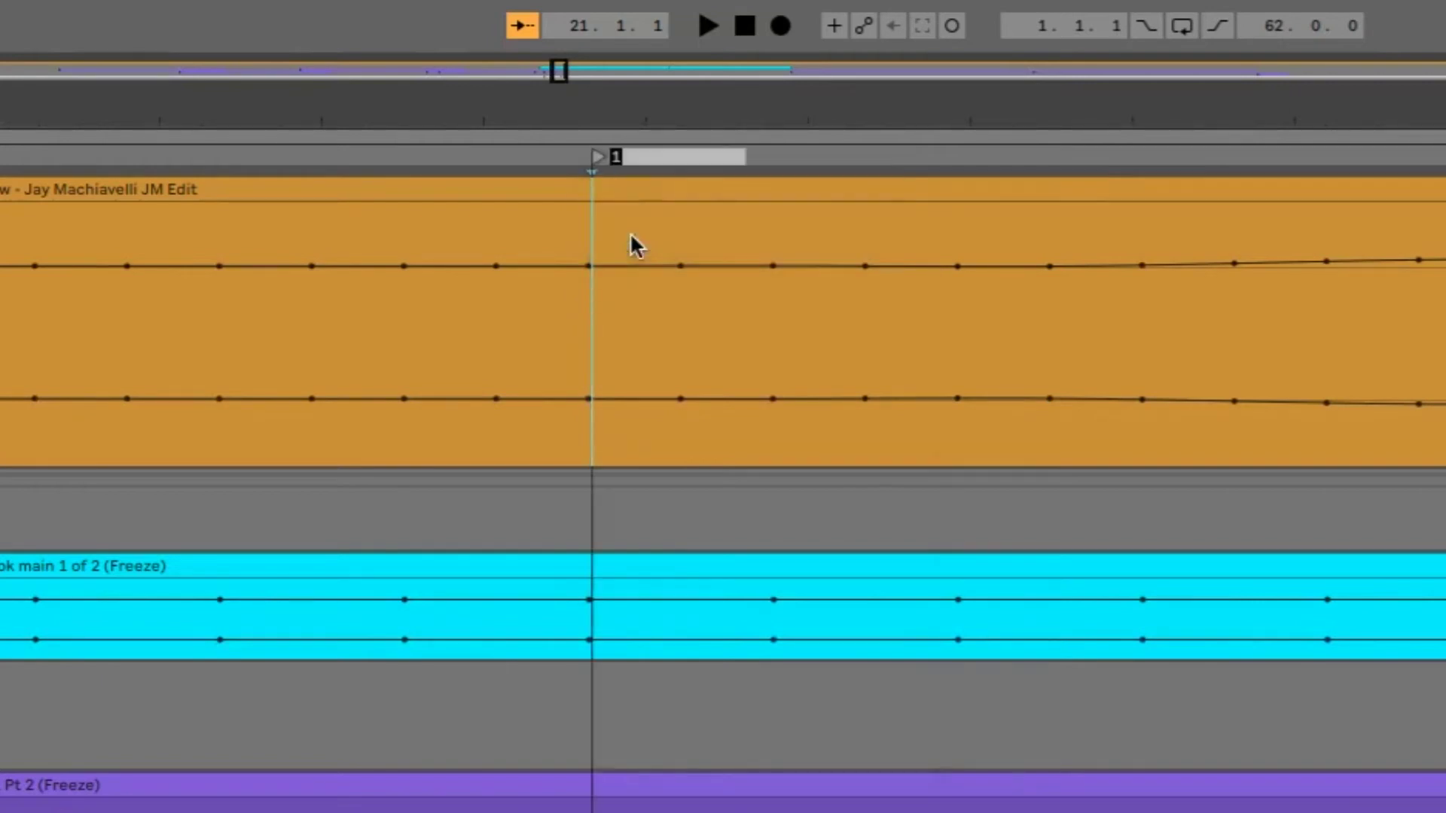
scroll(603, 248, "down", 2)
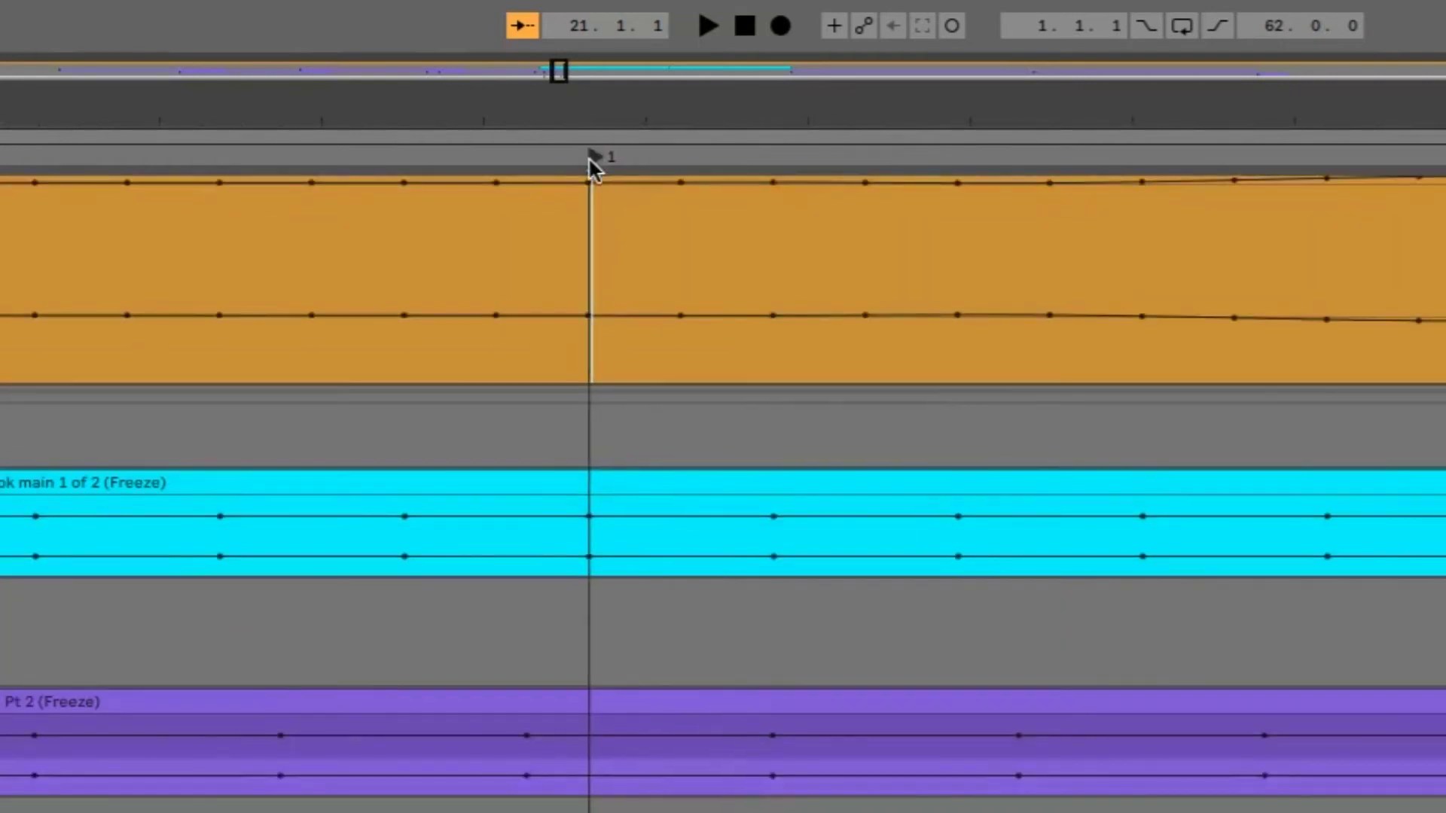
scroll(610, 239, "up", 2)
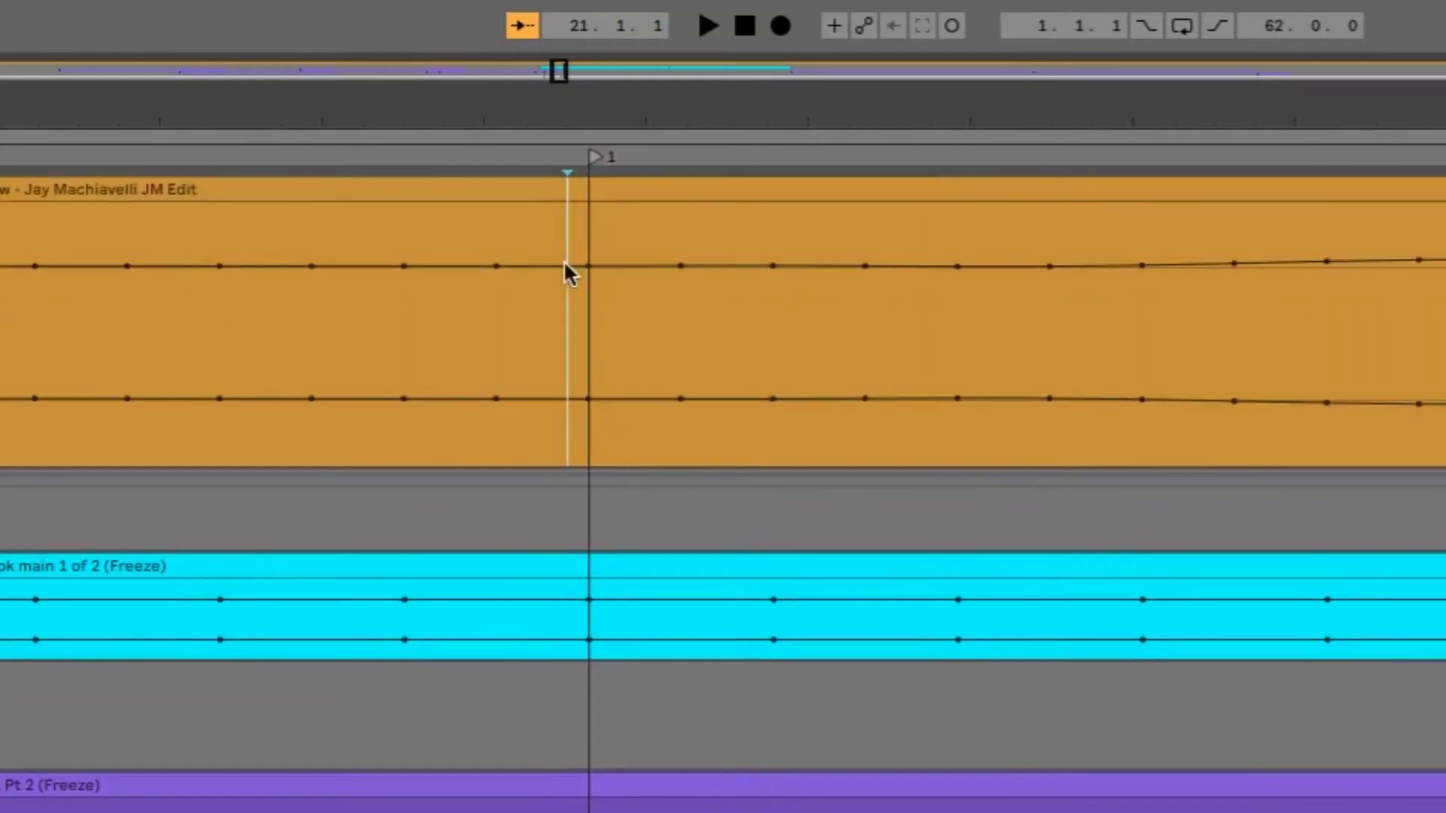
scroll(602, 264, "down", 3)
scroll(603, 260, "down", 5)
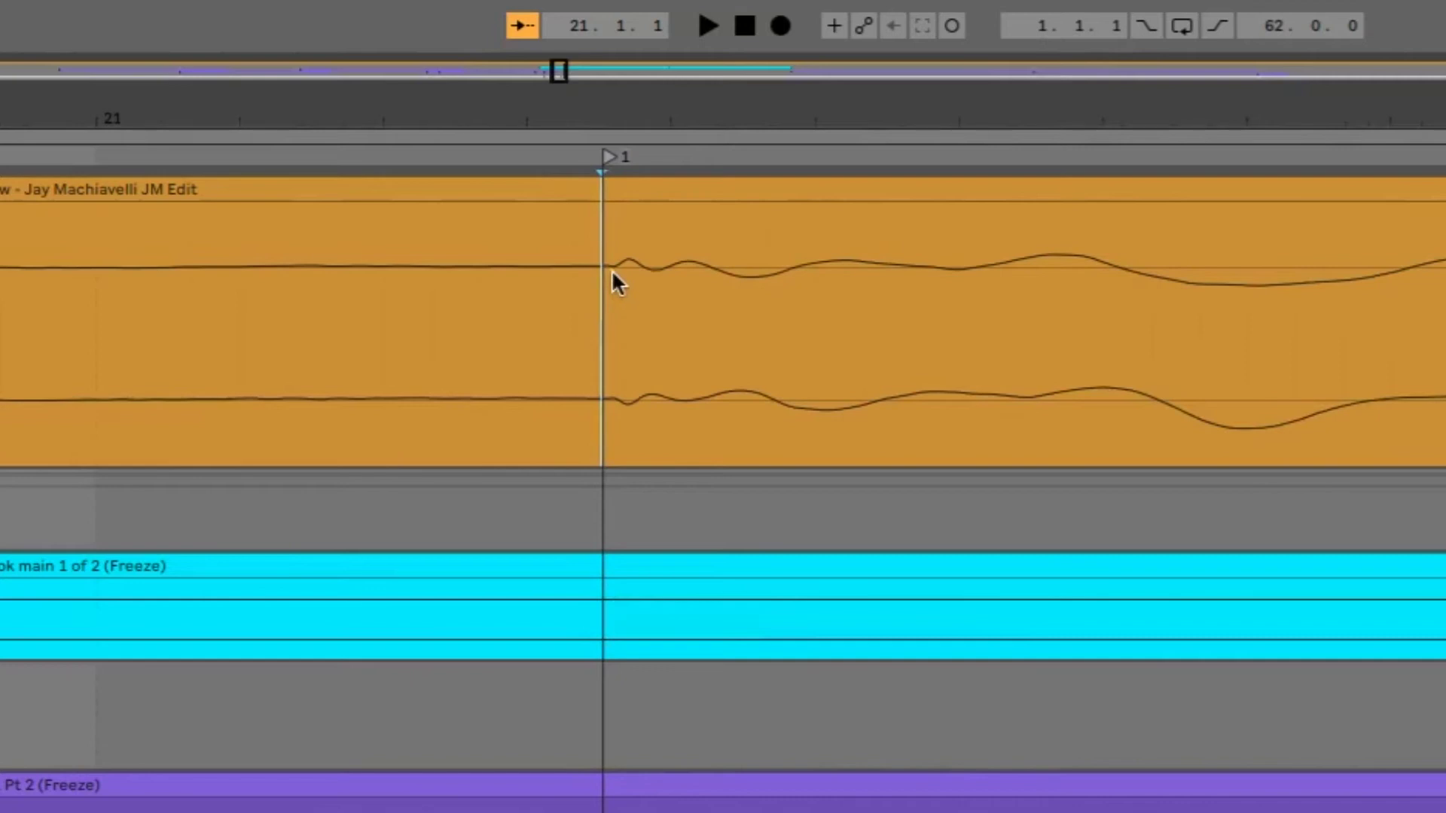
scroll(611, 290, "down", 5)
scroll(609, 291, "down", 10)
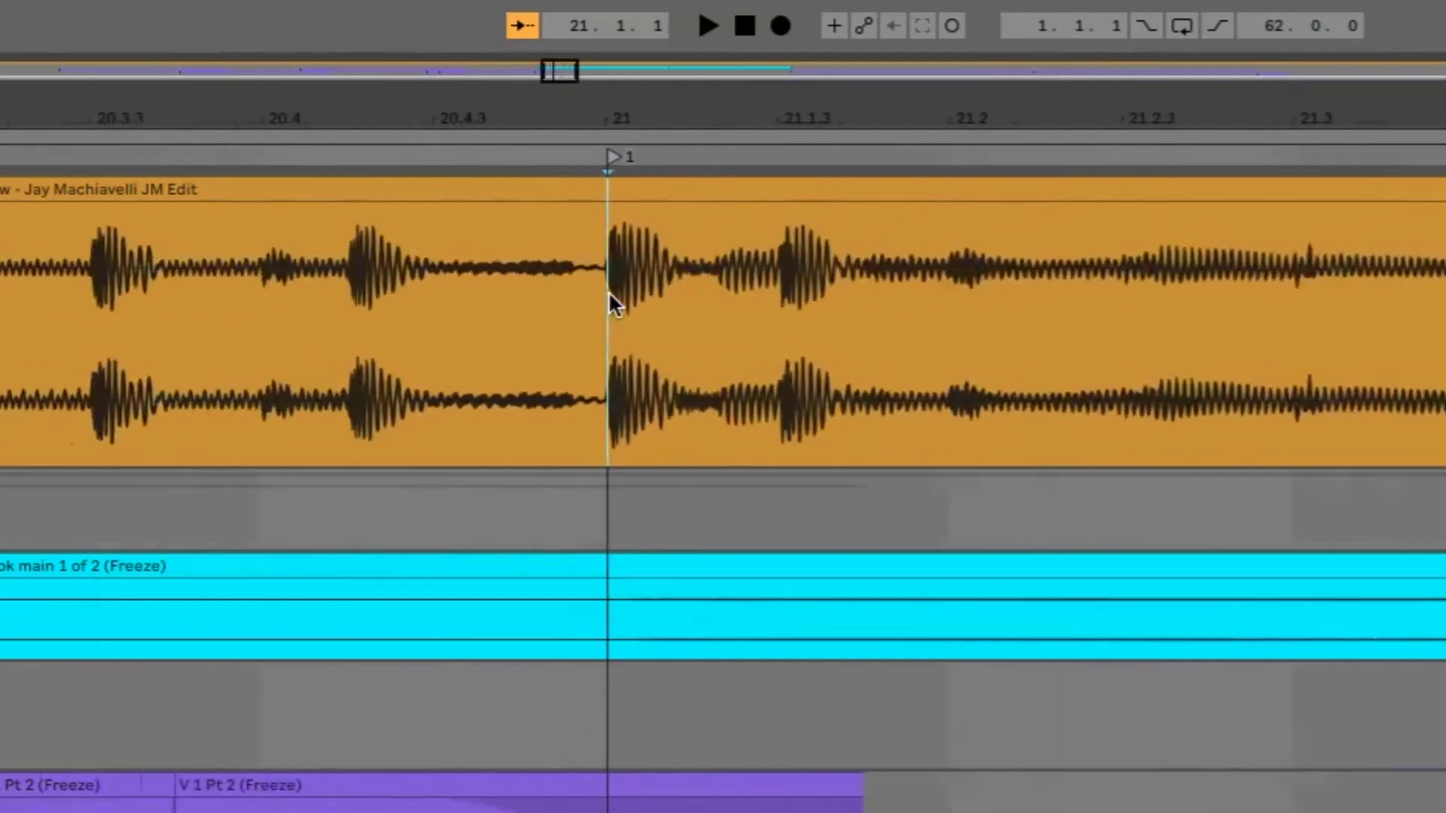
Step: Zoom in and place the insert point at bar 45
scroll(609, 290, "down", 10)
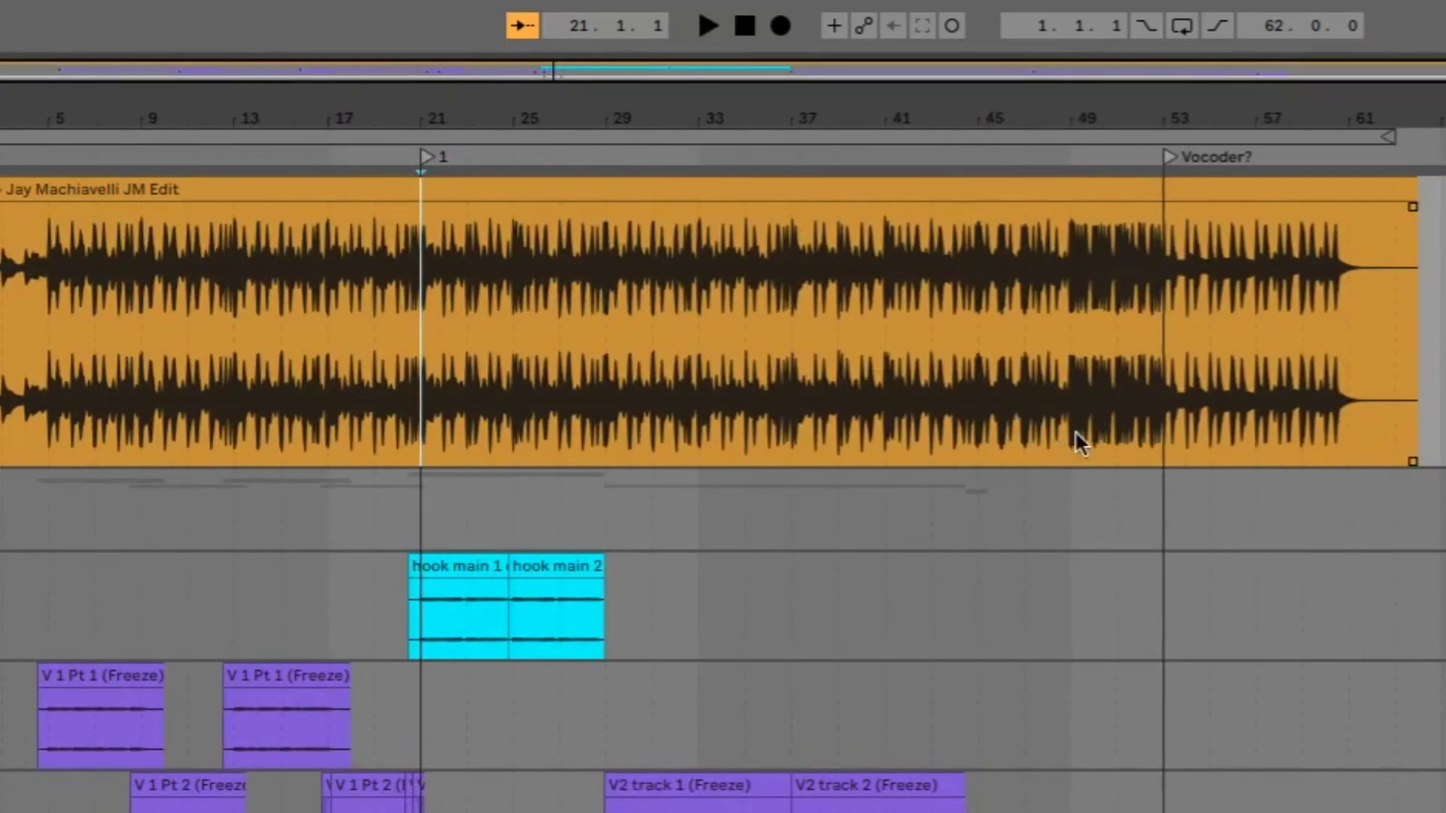
scroll(1055, 460, "up", 10)
scroll(807, 656, "up", 5)
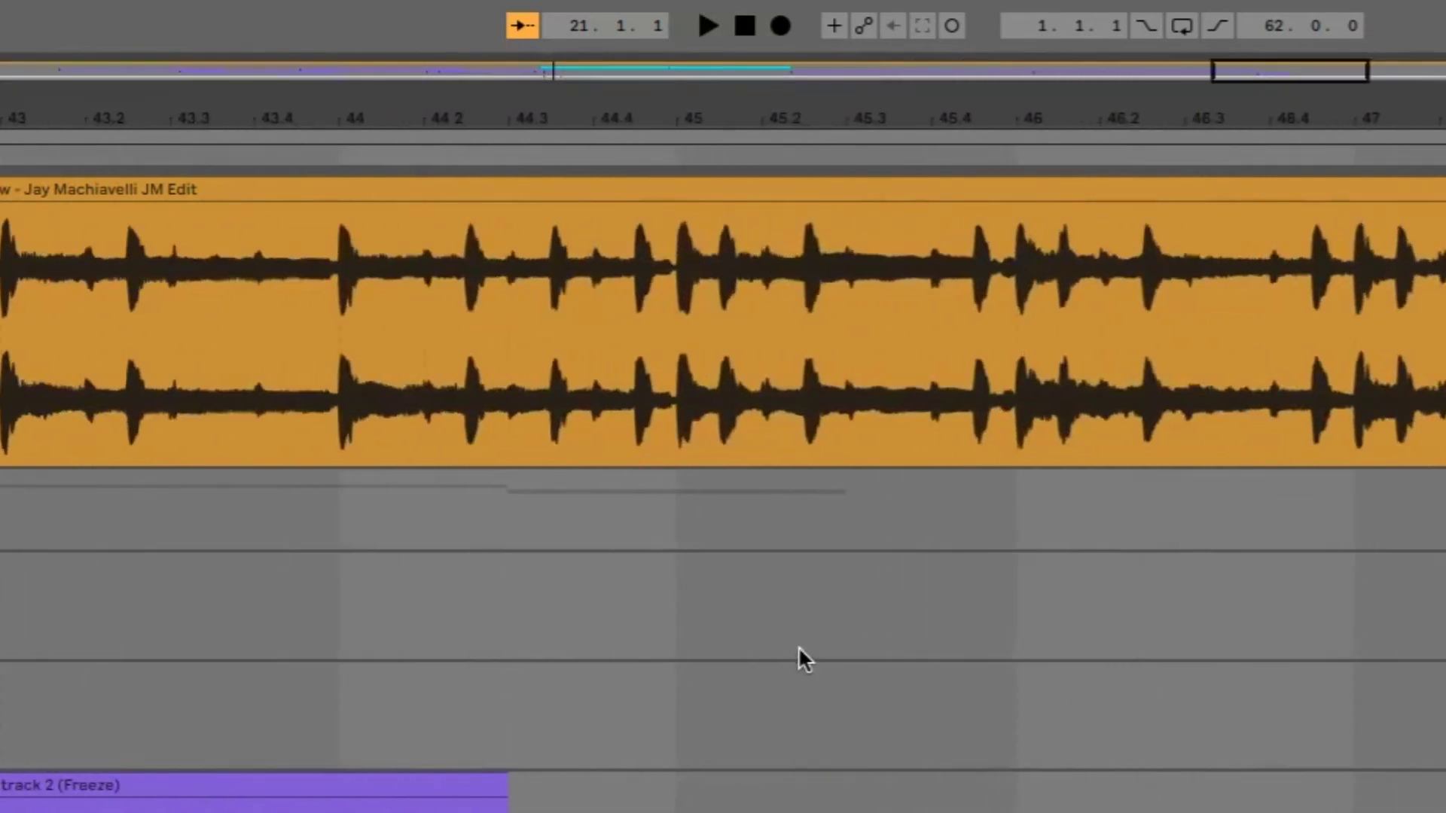
scroll(593, 453, "up", 8)
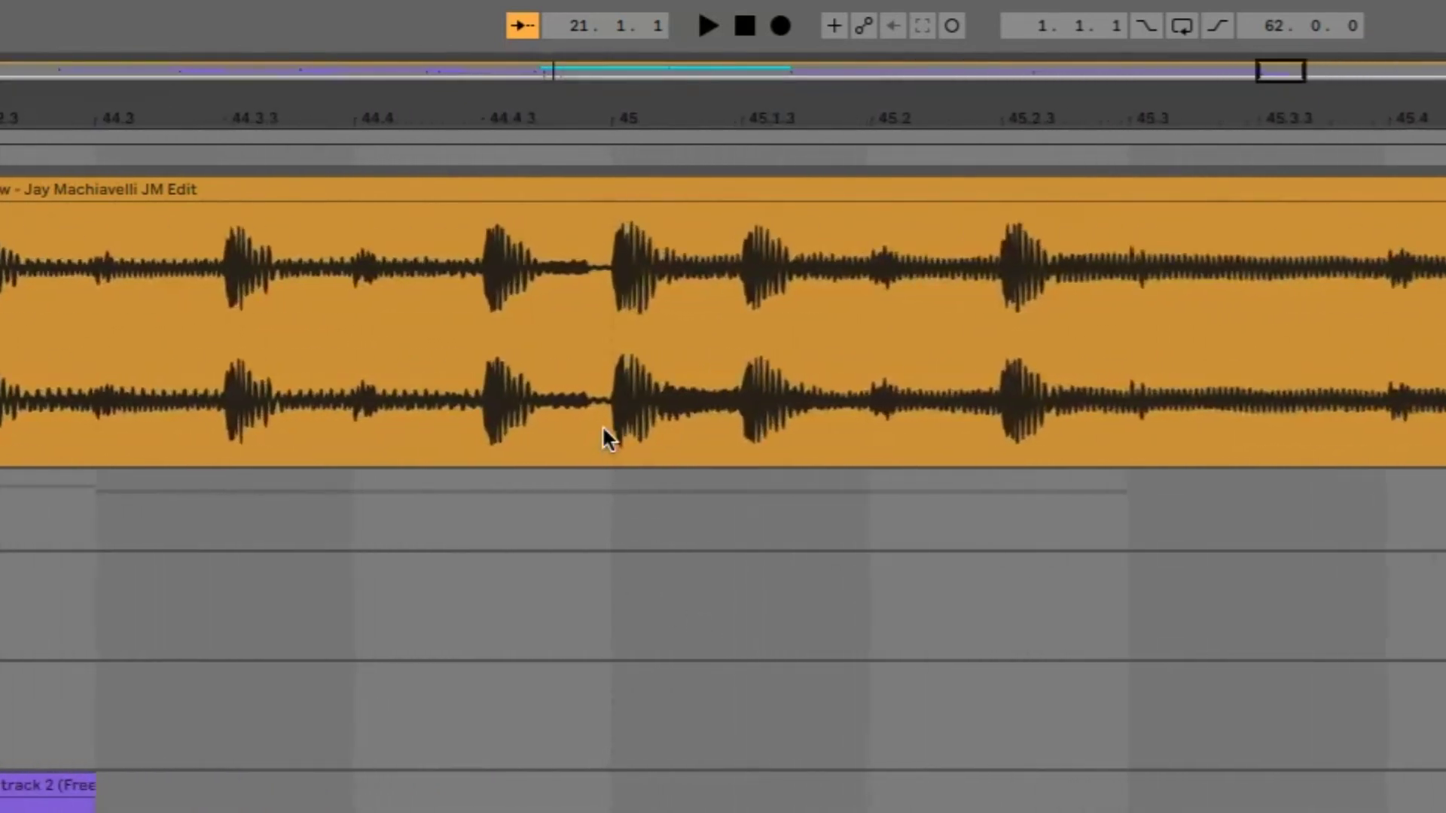
scroll(644, 422, "up", 8)
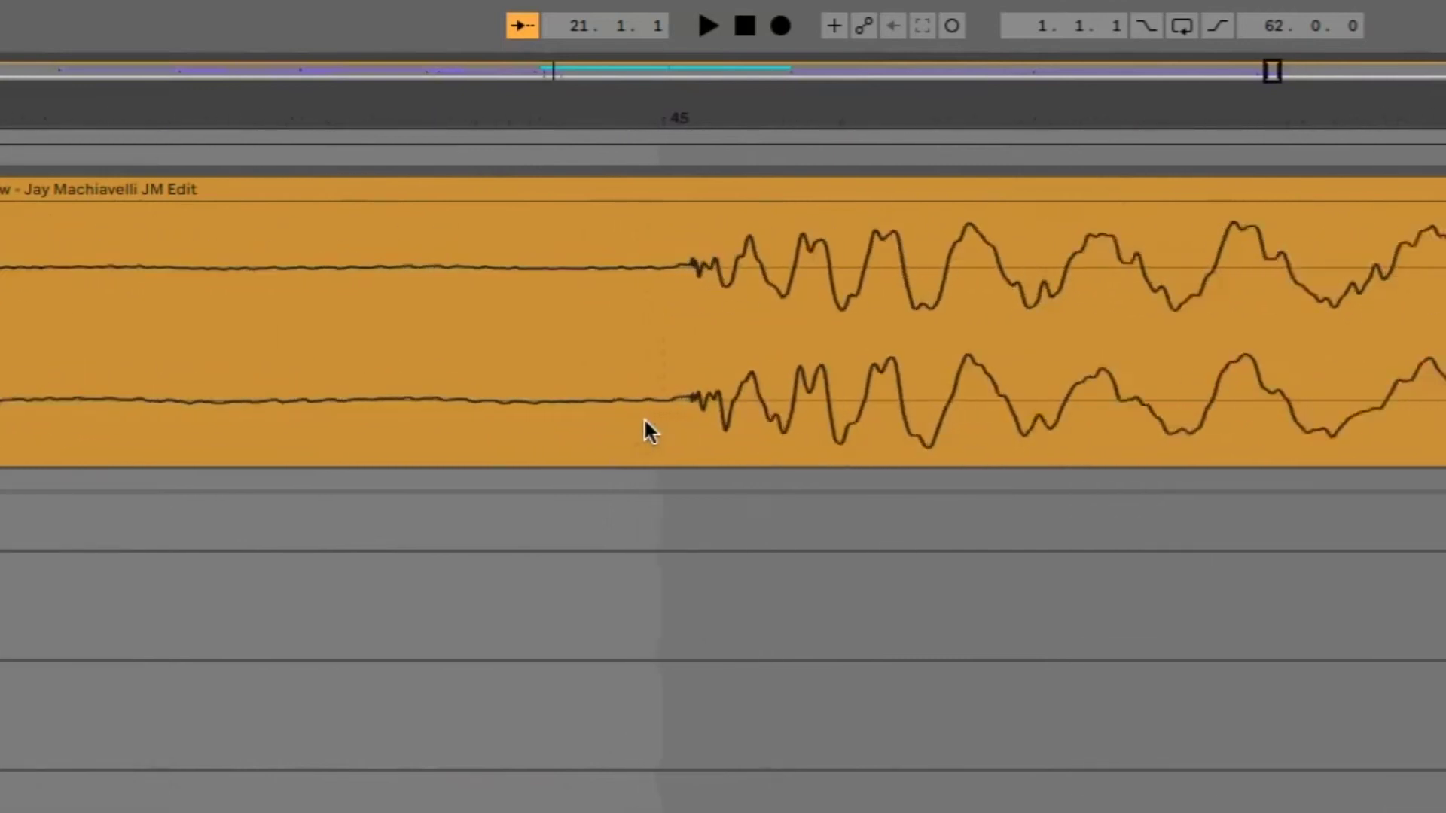
scroll(940, 424, "up", 8)
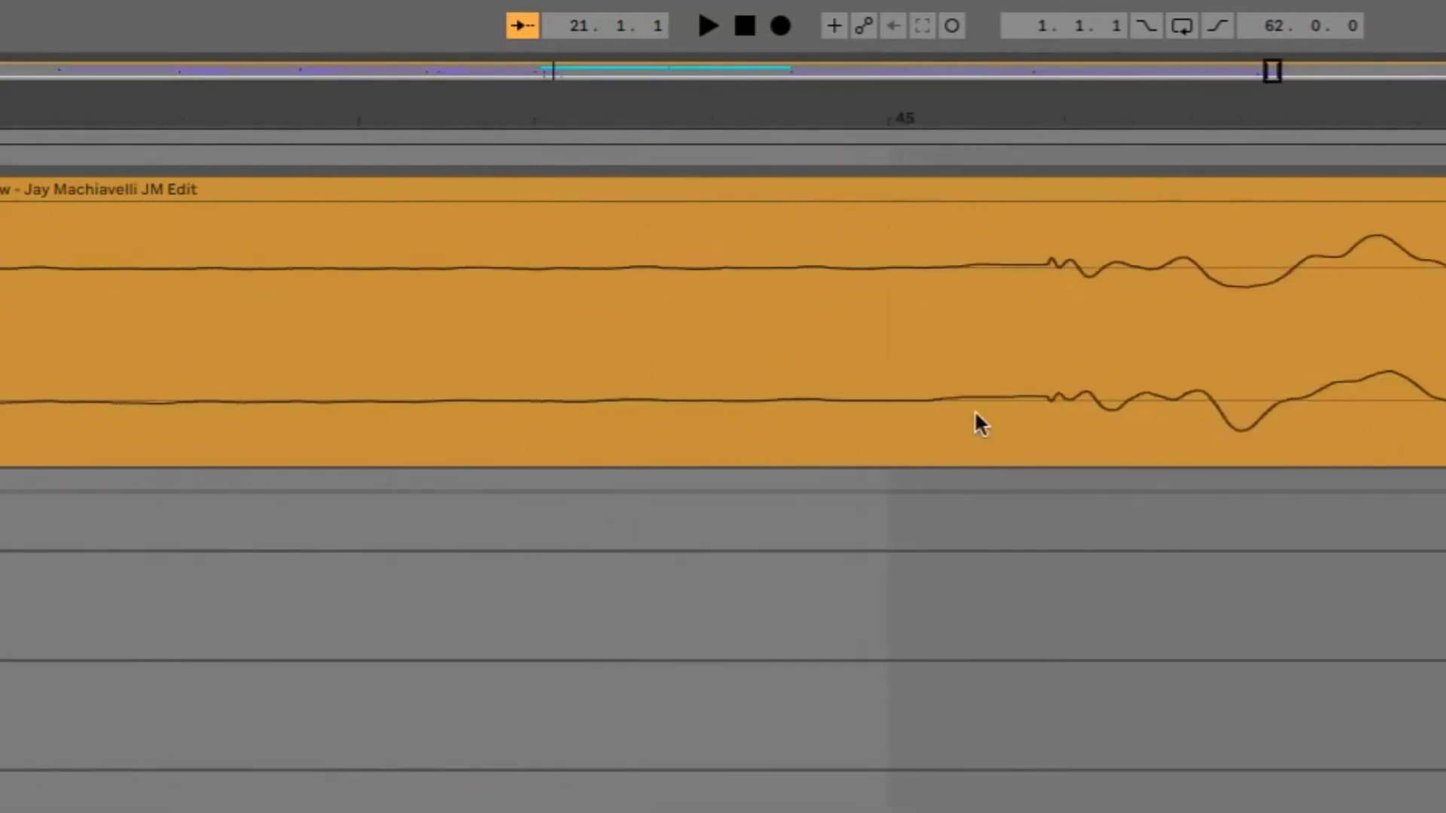
scroll(1091, 366, "up", 5)
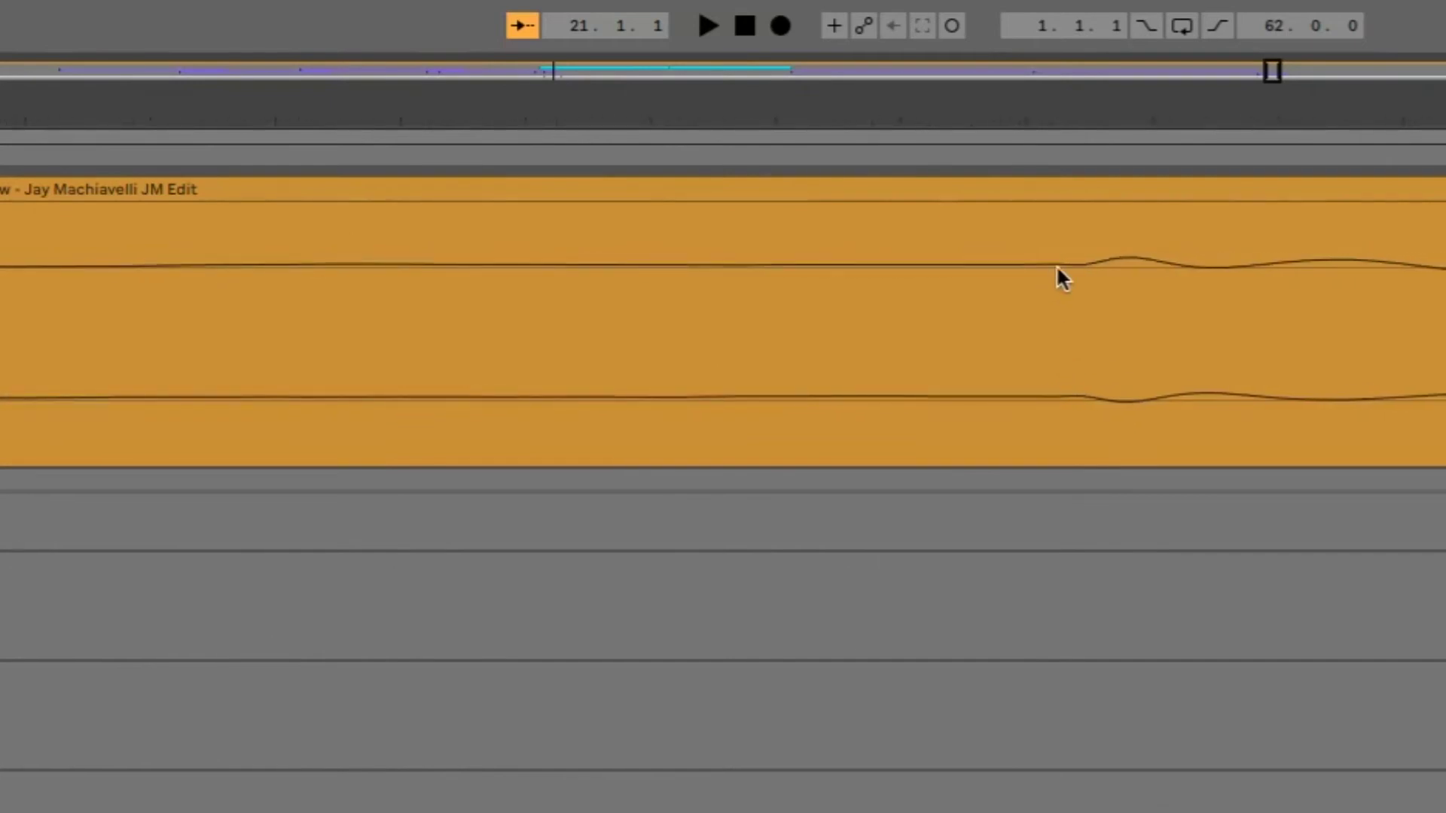
scroll(1037, 269, "up", 3)
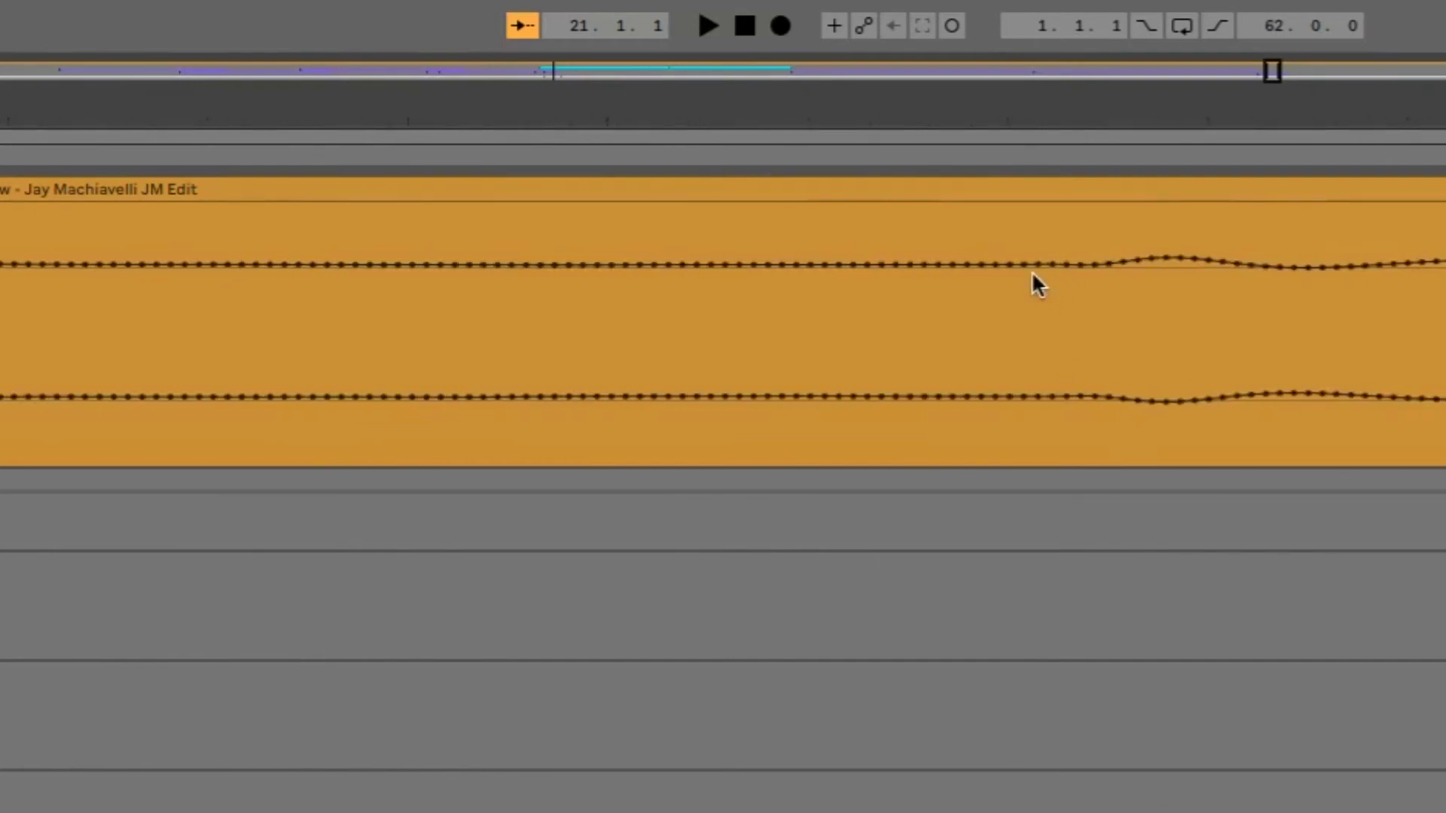
scroll(1033, 274, "up", 3)
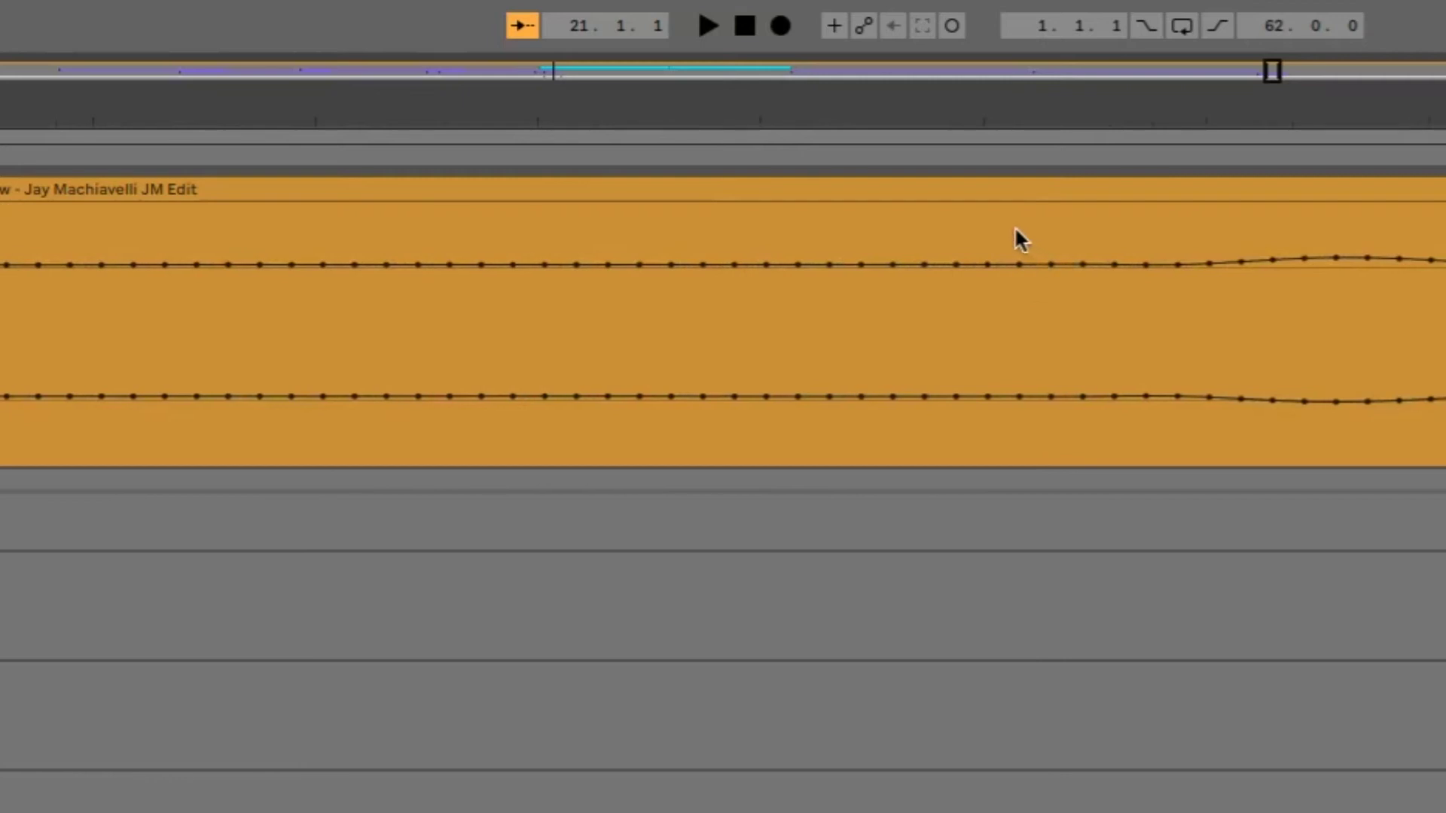
scroll(1019, 236, "up", 2)
left_click(1013, 162)
Step: Add locator '2' at bar 45 and nudge it onto the vocal waveform's onset
right_click(1019, 160)
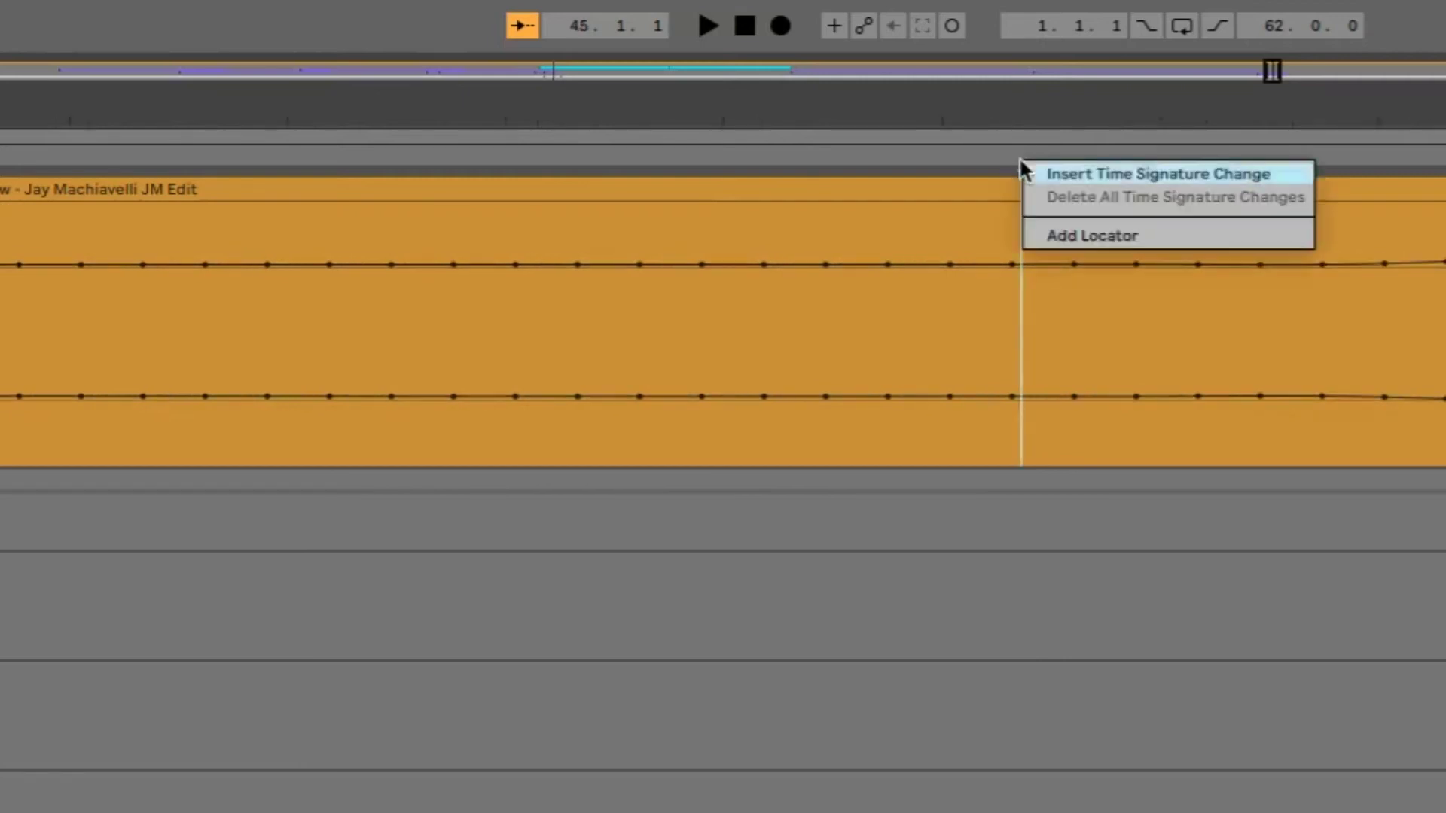
left_click(1056, 234)
left_click_drag(1022, 159, 1015, 167)
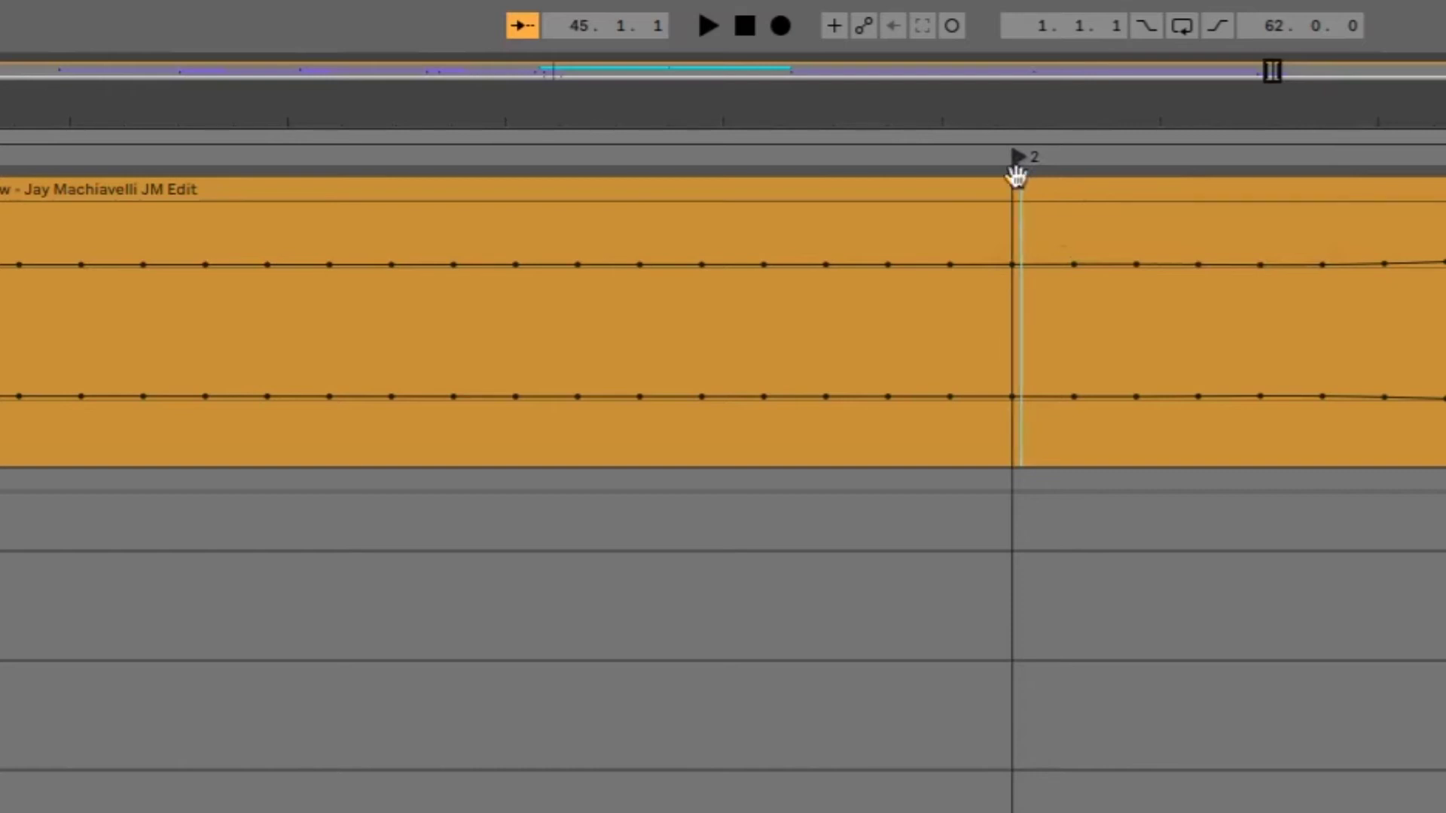
scroll(1058, 319, "down", 2)
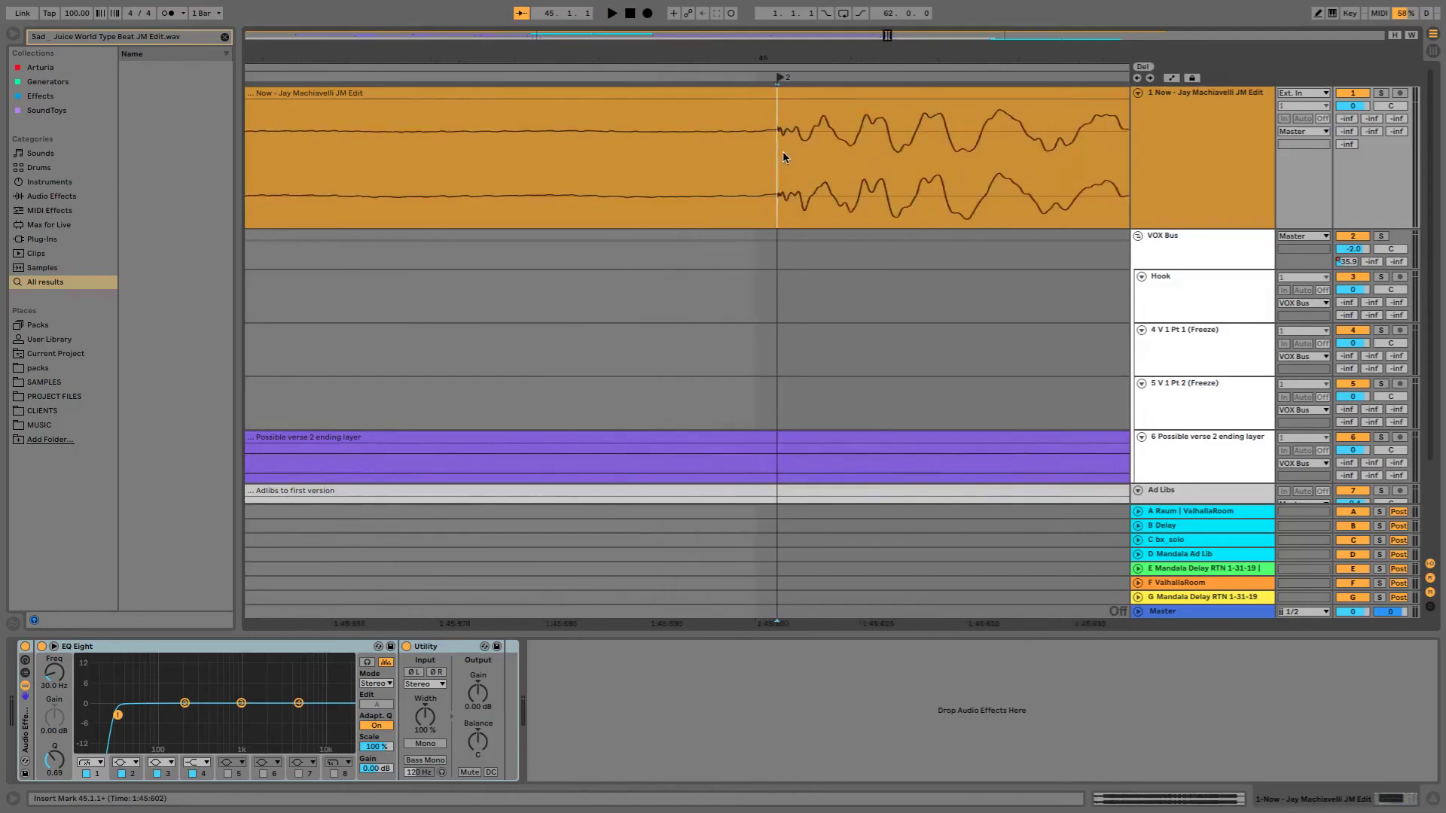
scroll(783, 150, "down", 8)
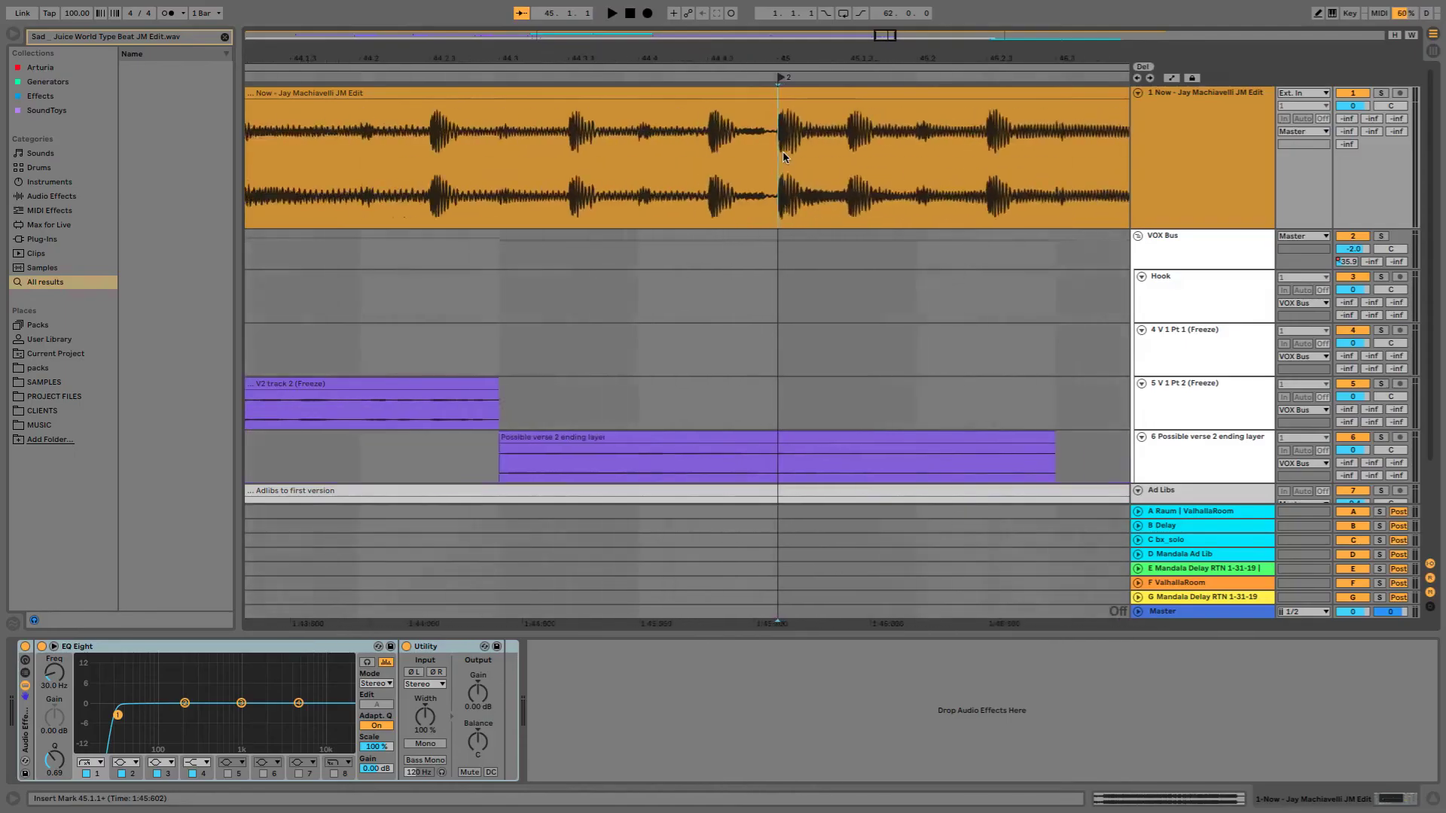
Step: Select both hook main clips, trimming the selection start to the hook's downbeat
scroll(504, 254, "left", 8)
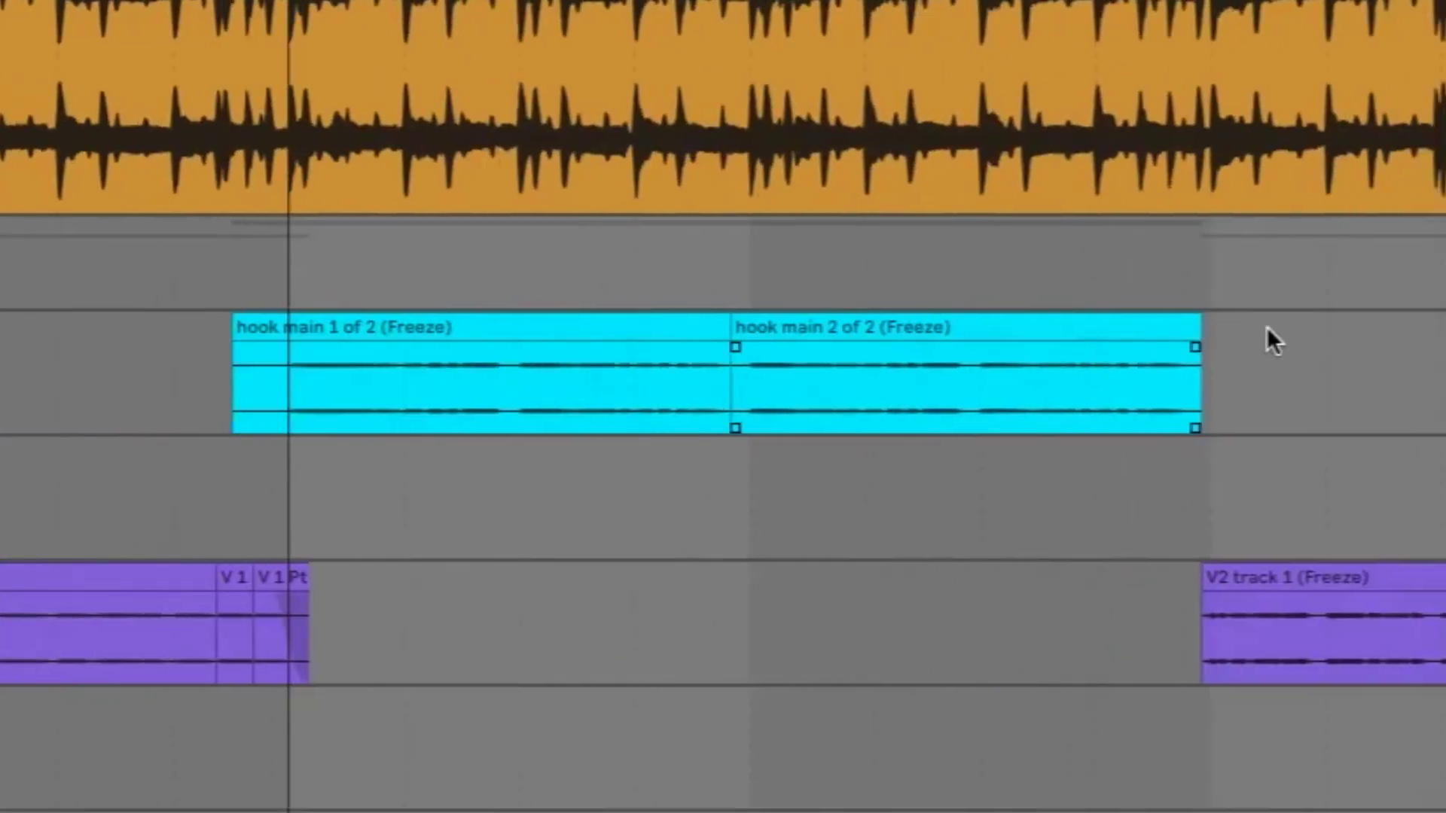
left_click_drag(1267, 336, 352, 380)
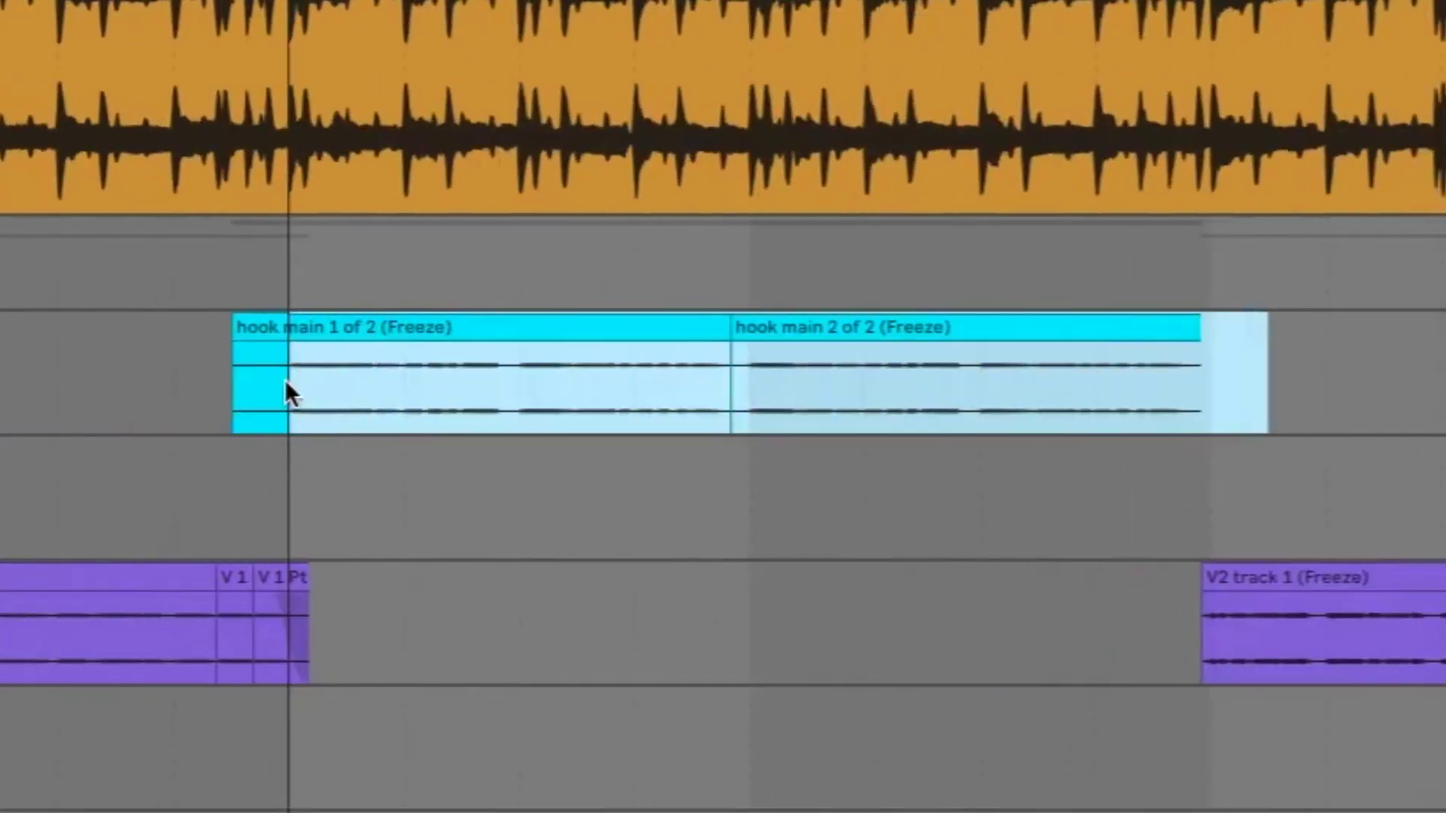
scroll(284, 379, "up", 10)
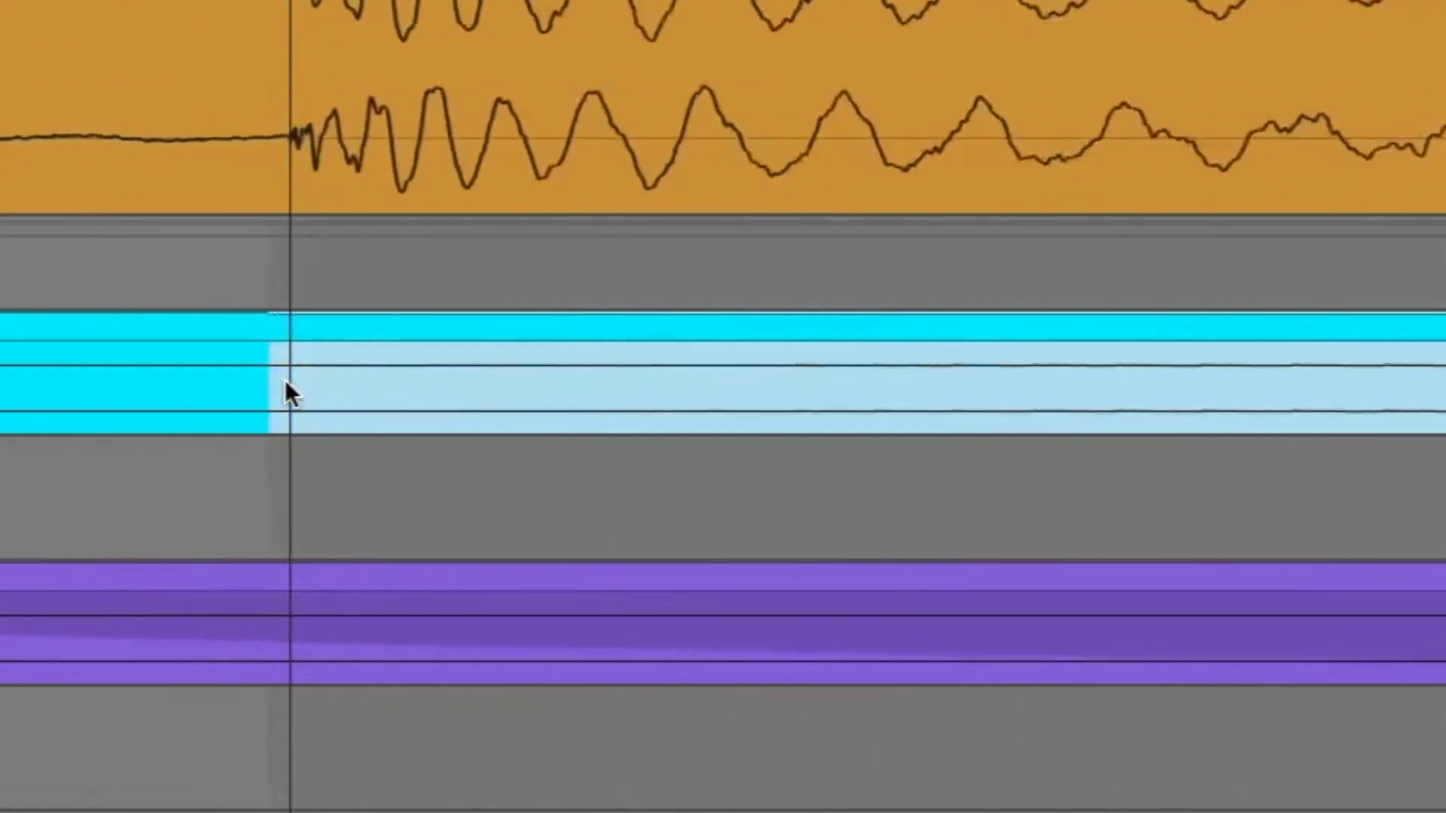
scroll(285, 379, "up", 5)
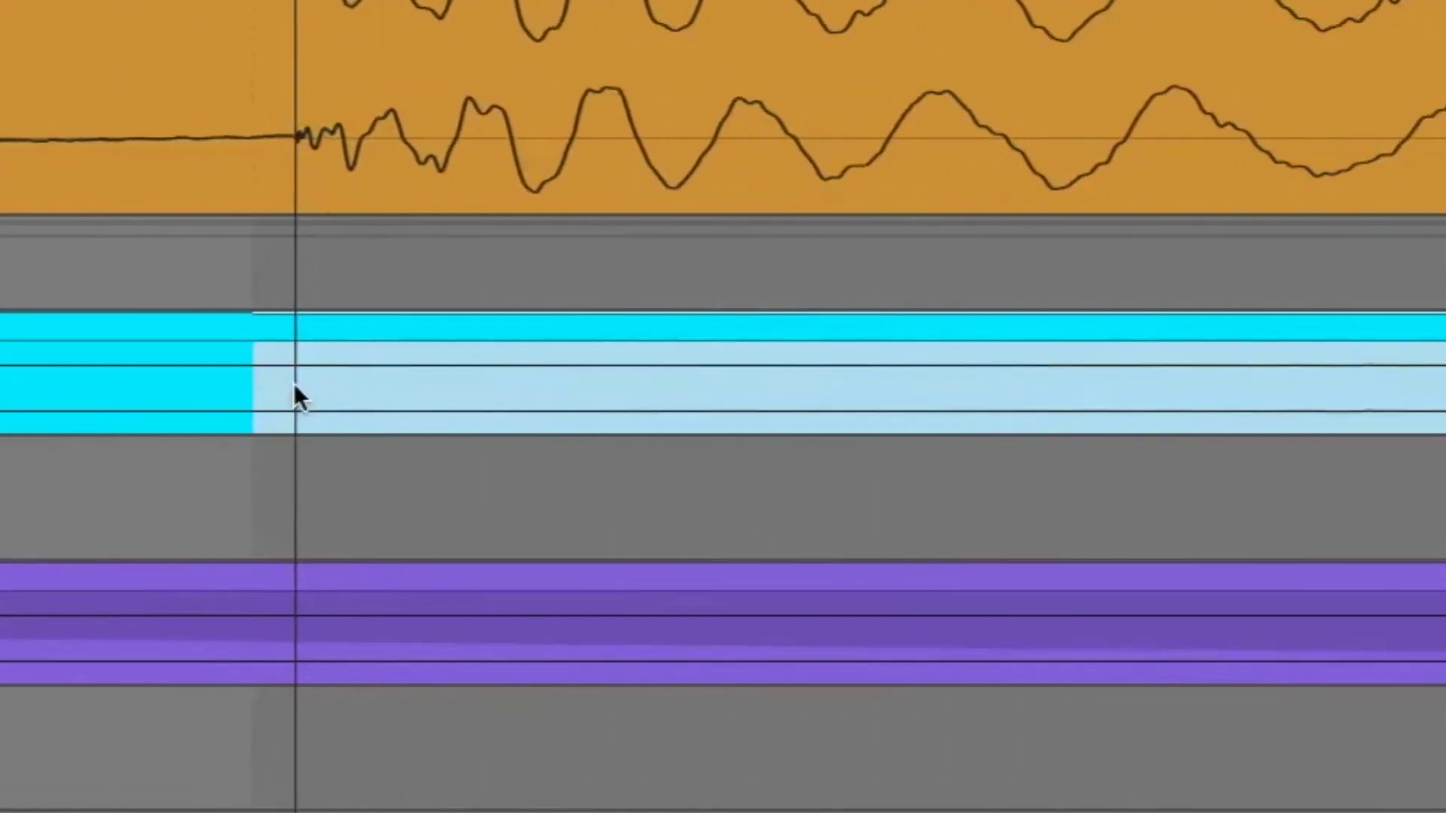
left_click(295, 386, "shift")
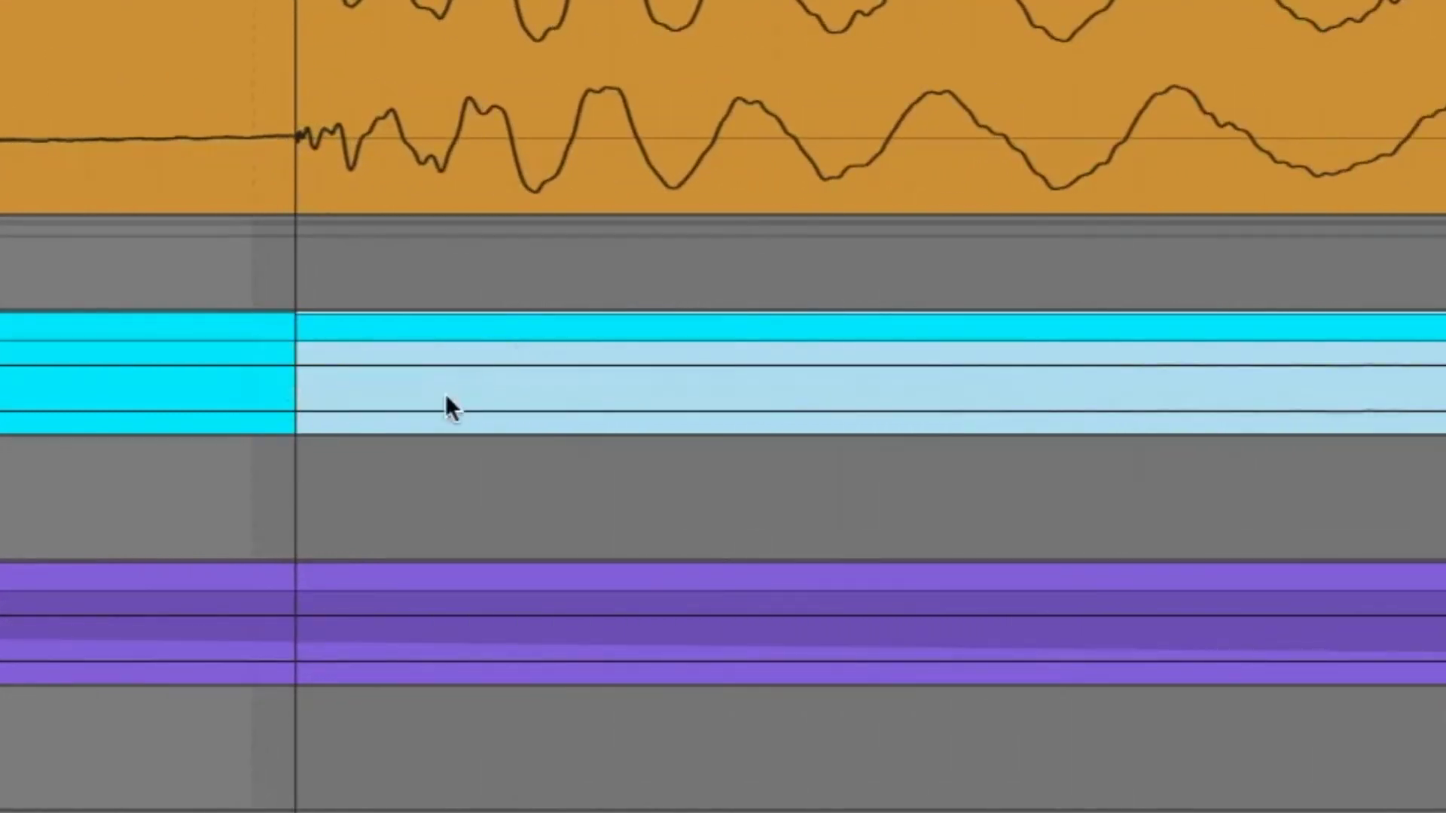
Step: Set the paste point on the Hook track at locator 2
scroll(445, 395, "down", 15)
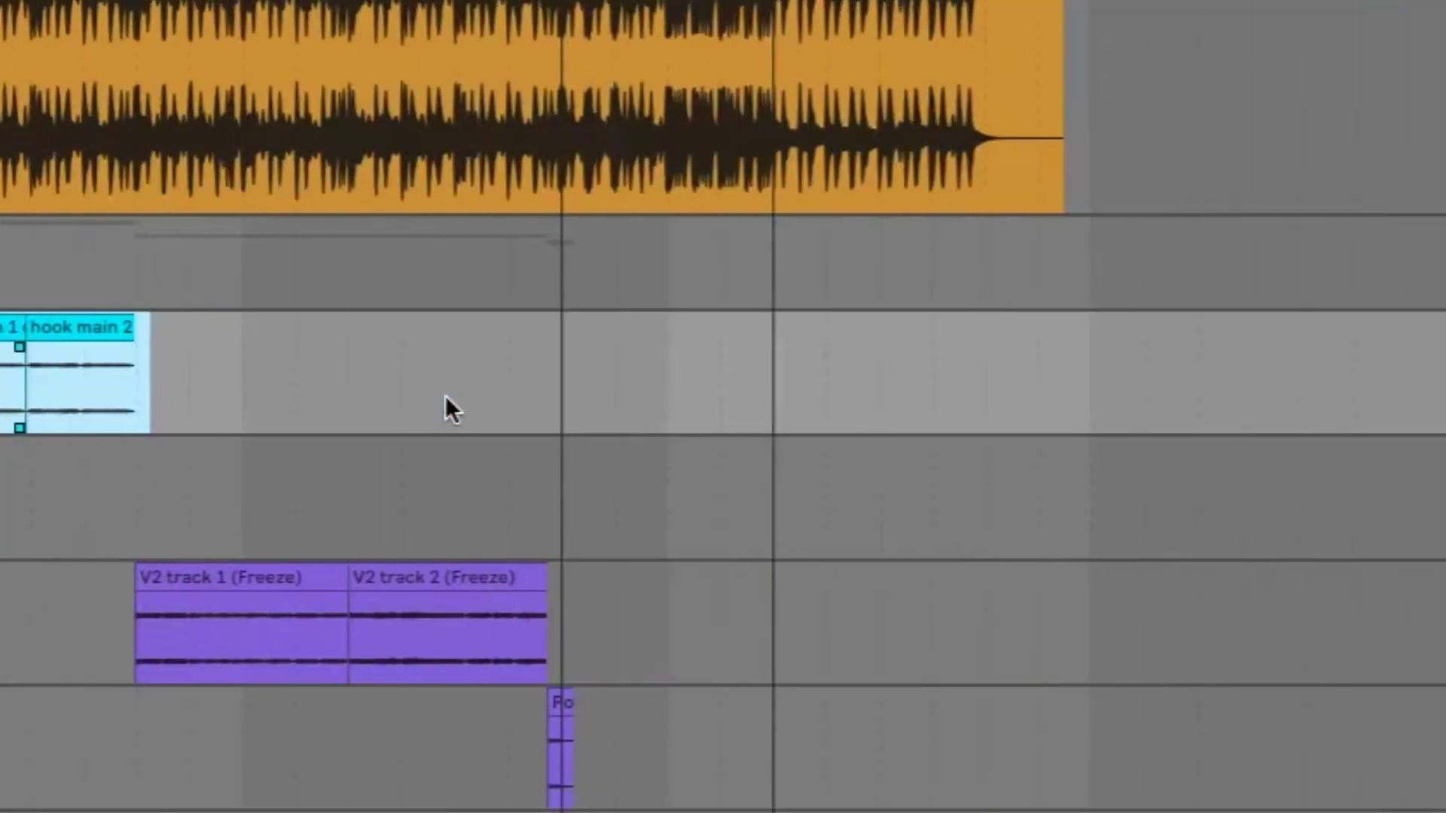
scroll(584, 357, "up", 15)
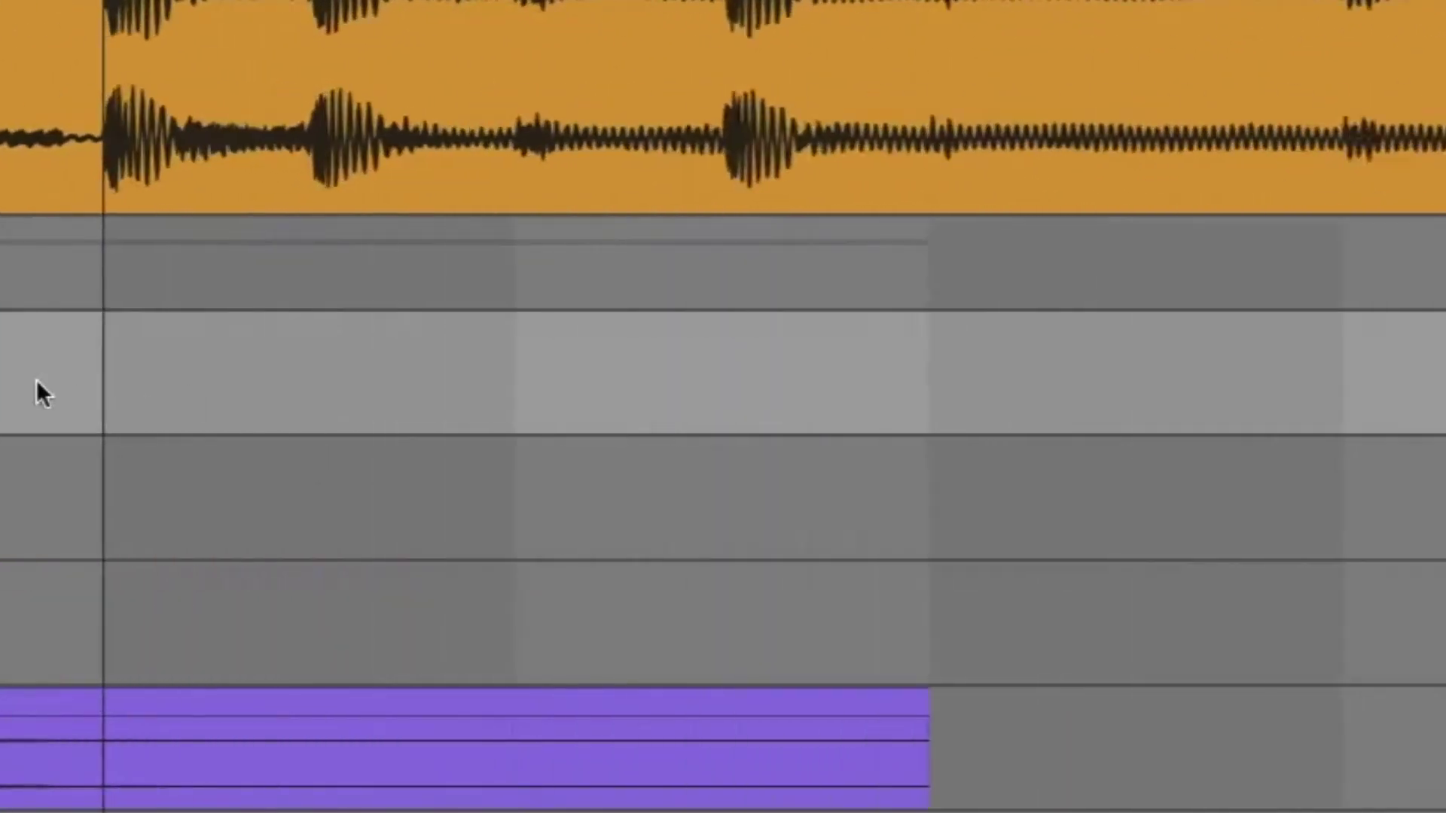
scroll(196, 332, "up", 15)
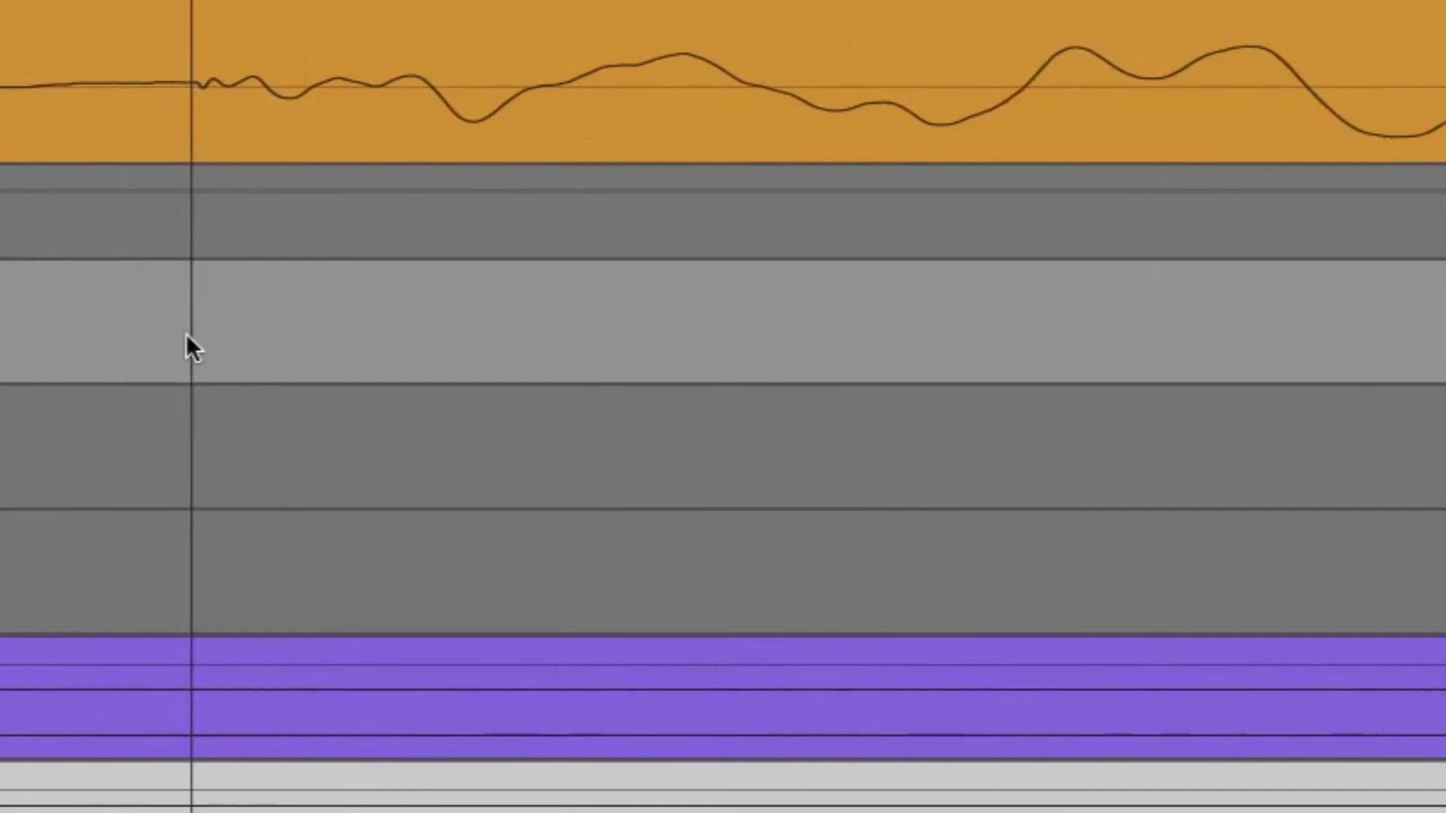
left_click(194, 321)
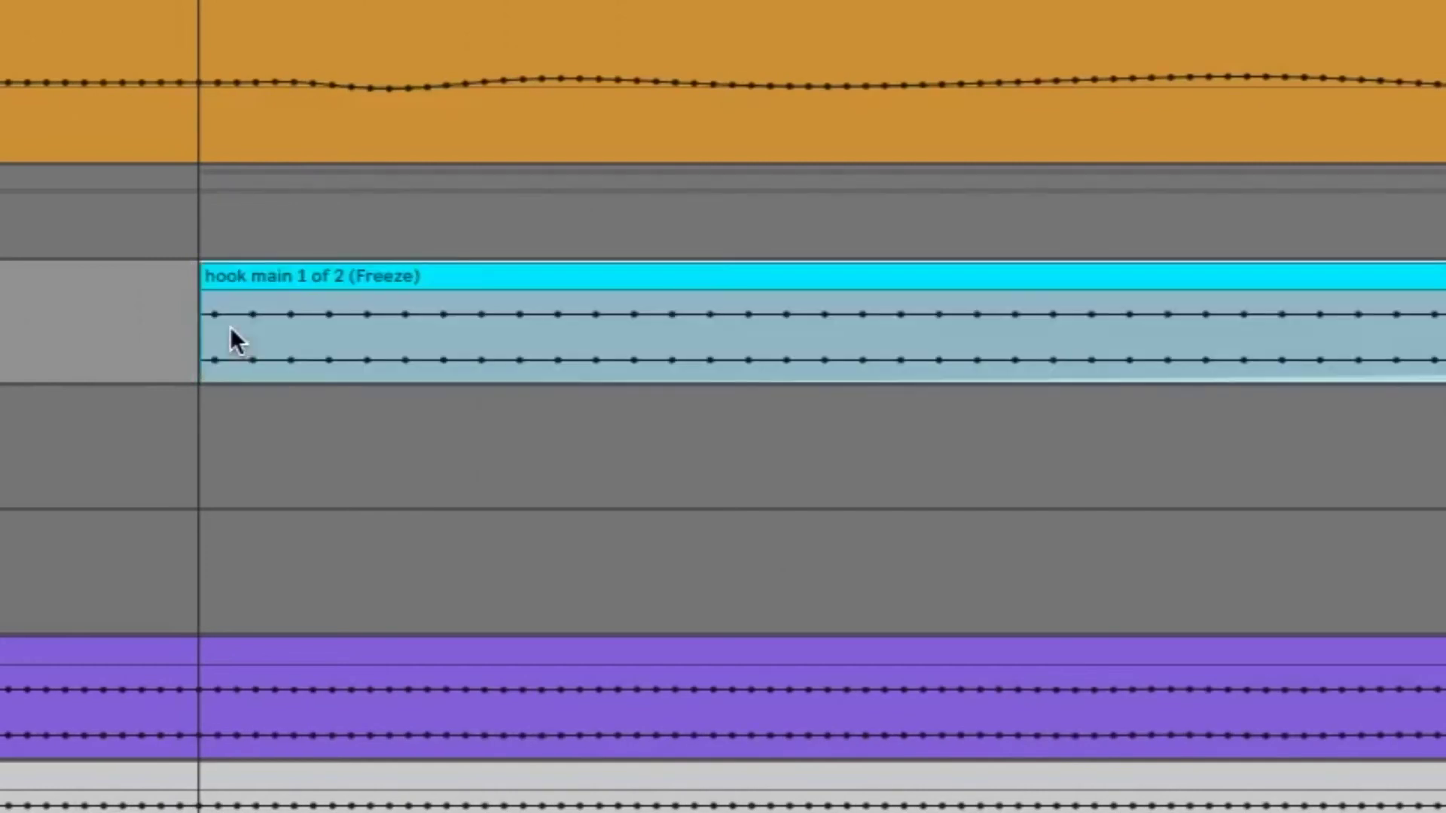
scroll(227, 339, "down", 3)
scroll(228, 339, "down", 6)
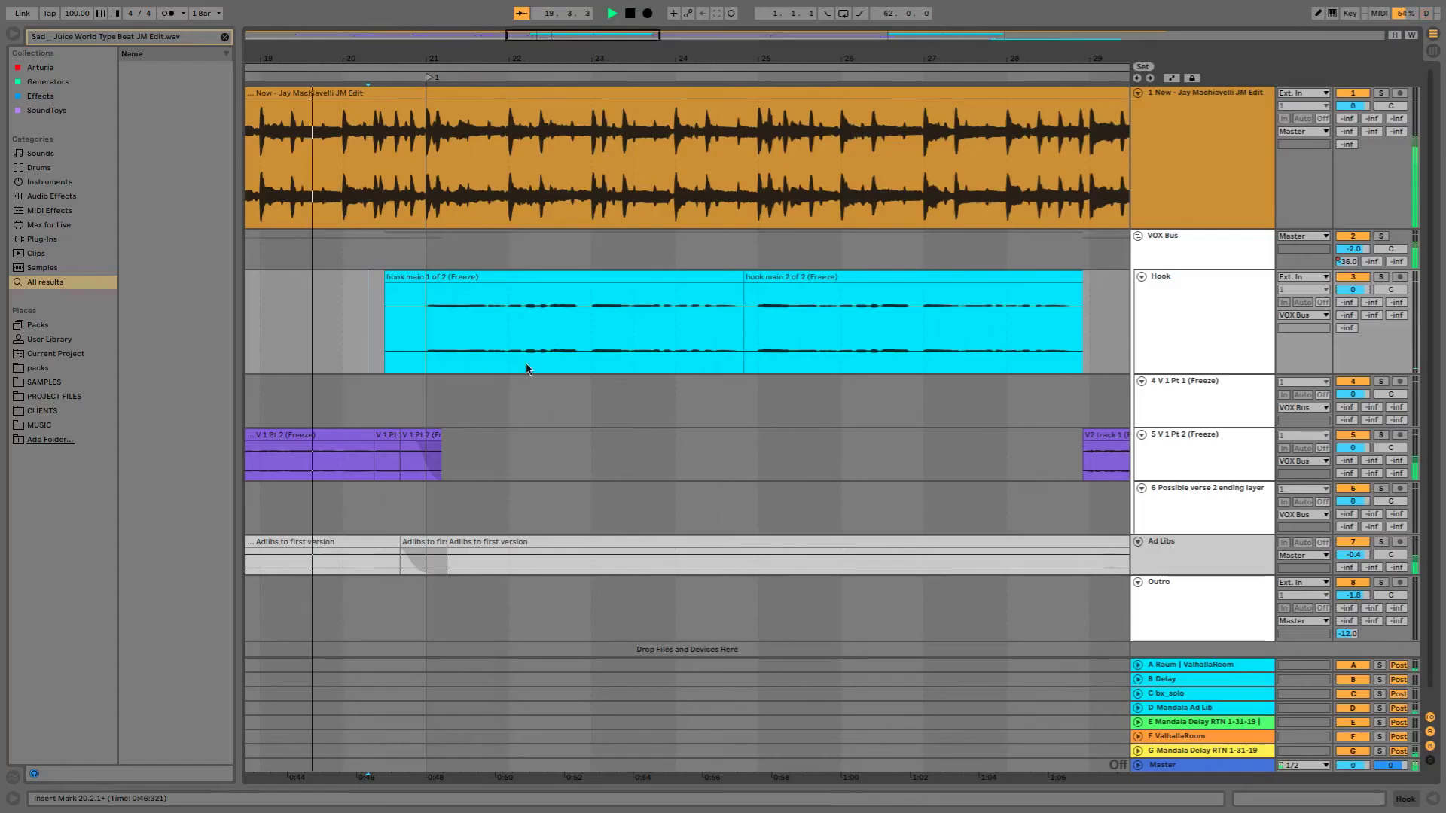
Step: Set the insert marker just before bar 21 to play the original hook
left_click(592, 462)
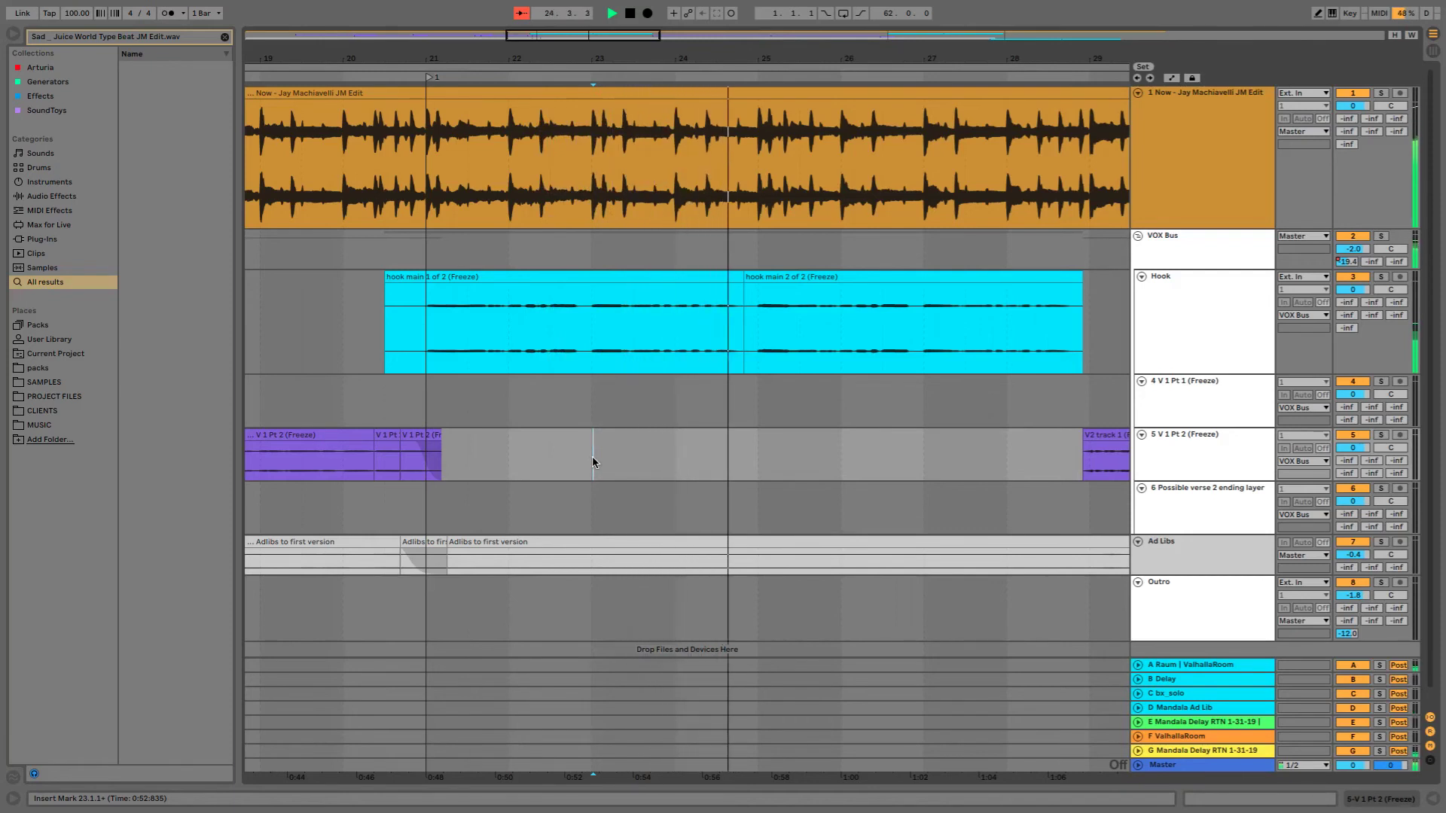
scroll(750, 418, "right", 1)
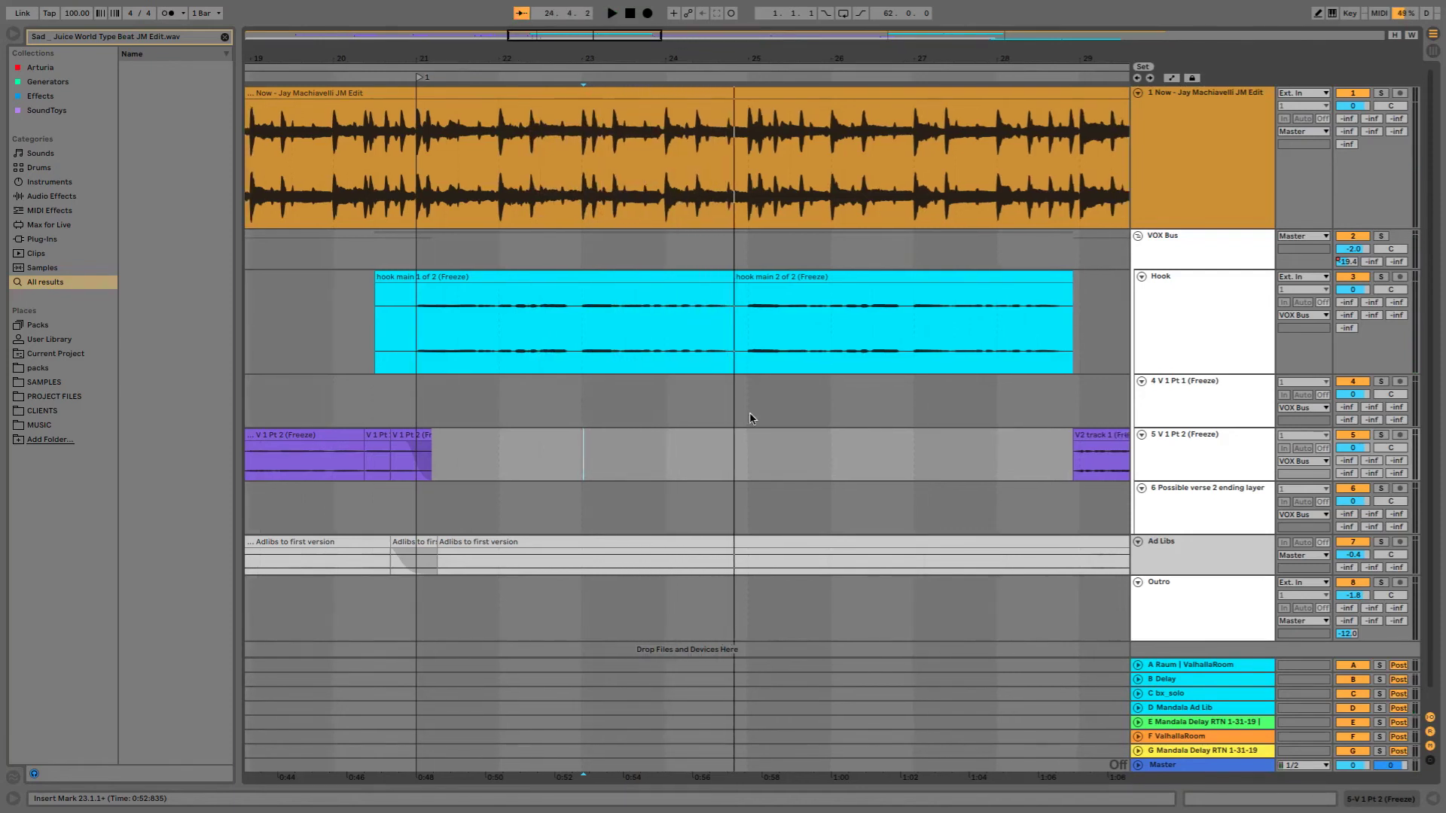
Step: Play the arrangement from 43.4.4, just before locator 2, and zoom out to show bars 40–56
scroll(762, 414, "right", 15)
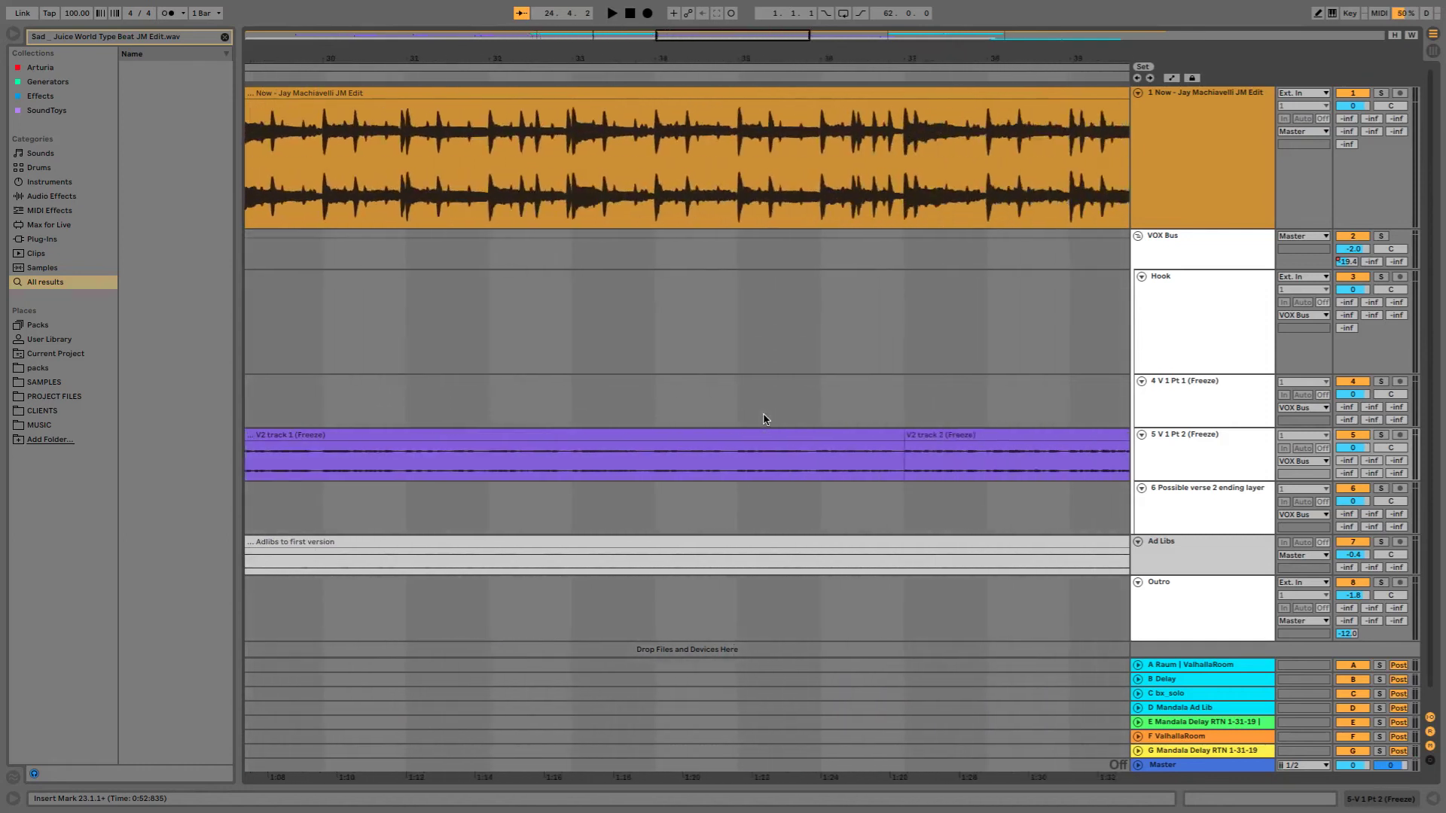
left_click(482, 320)
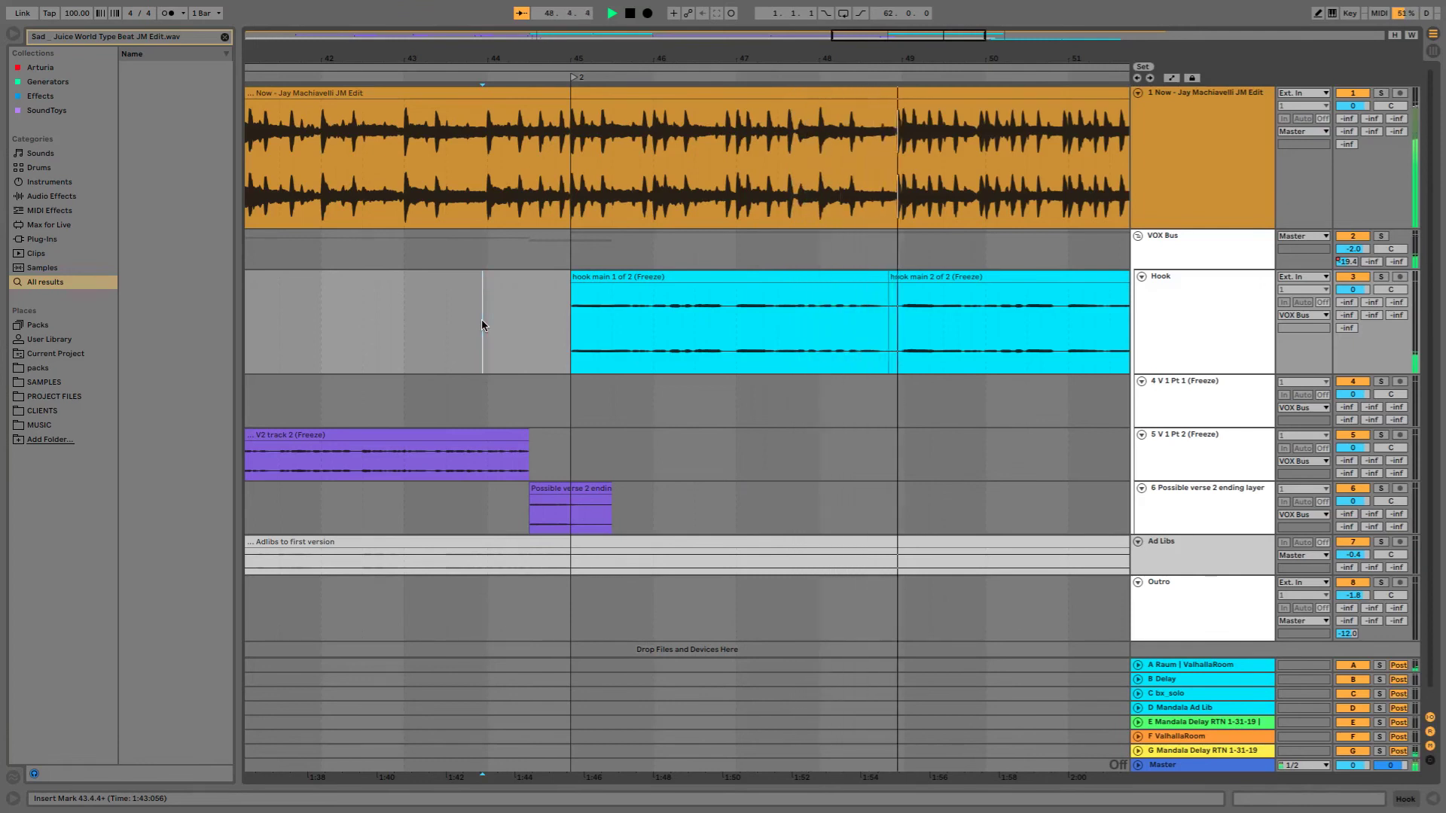
key("minus")
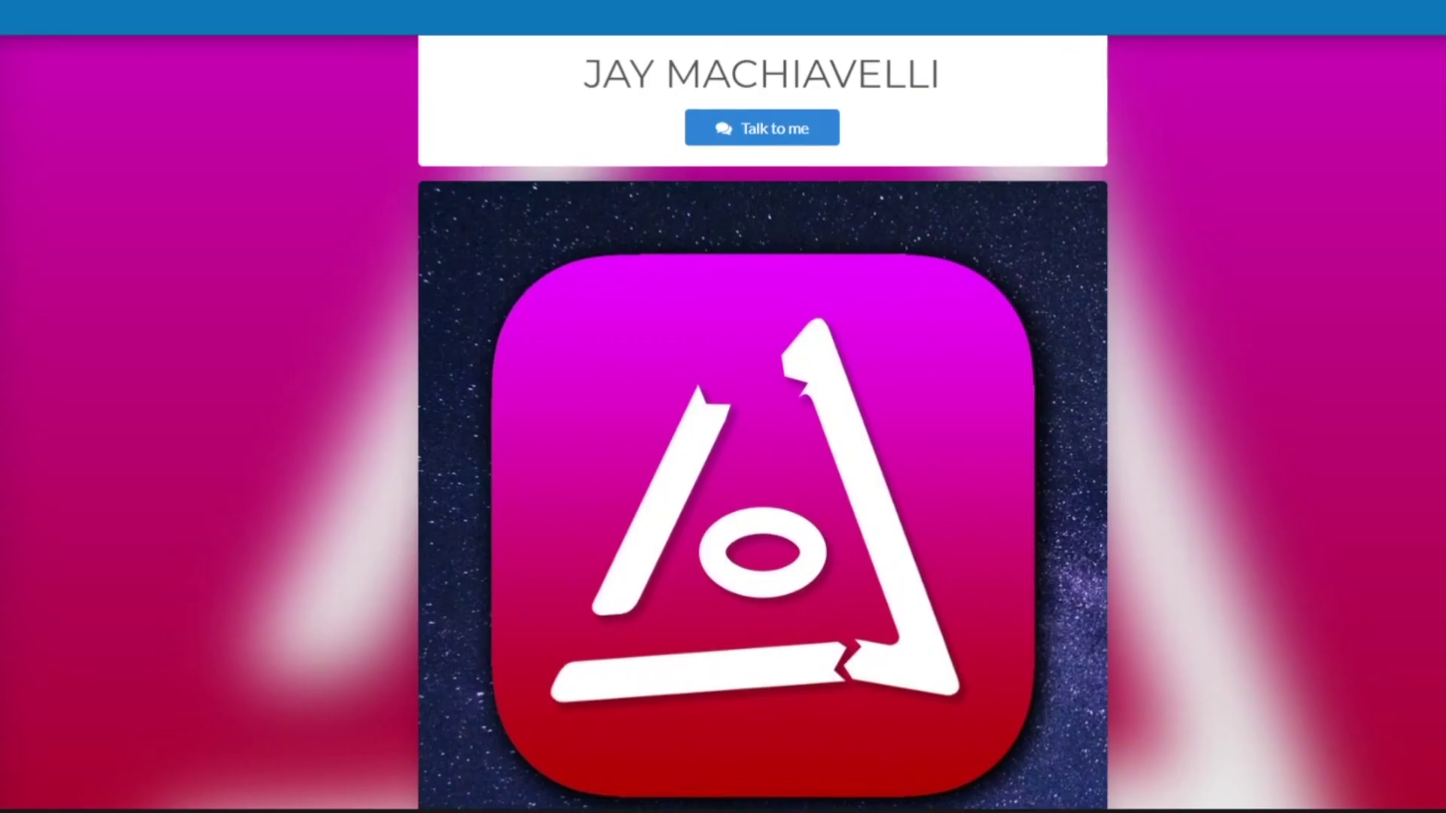
Step: Scroll the artist's landing page down toward the Spotify, iTunes and Google Play pre-save links
scroll(762, 422, "down", 2)
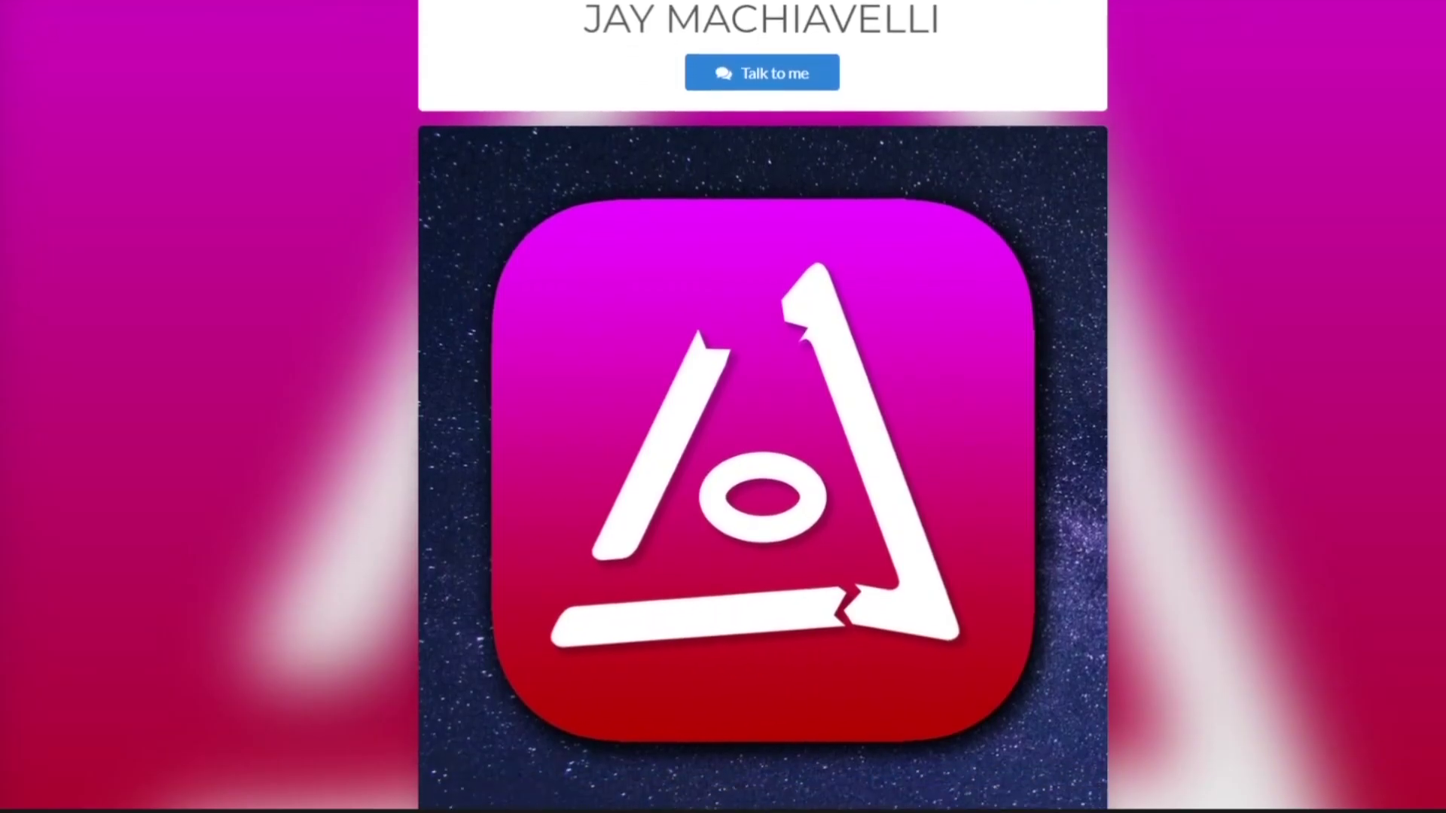